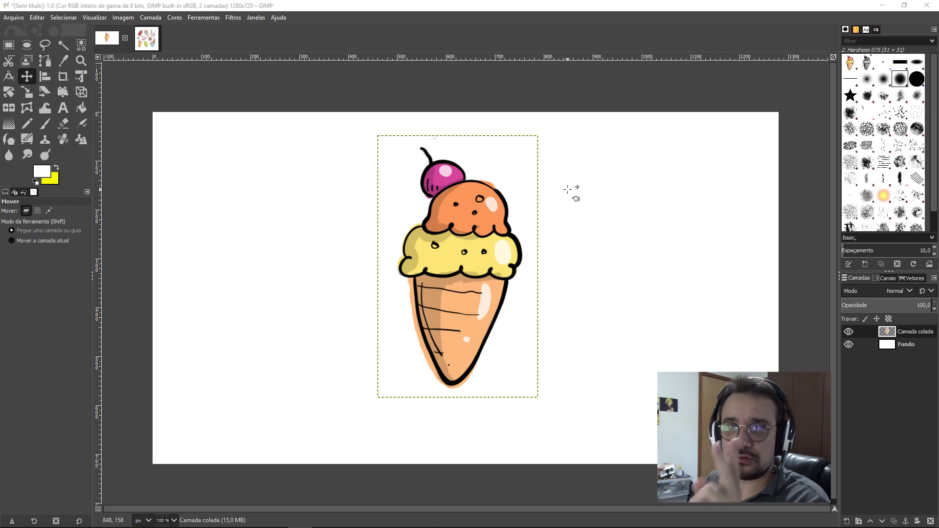
# Step: Start a drop shadow filter on the ice cream layer and raise the shadow opacity to 0.872
pyautogui.click(233, 19)
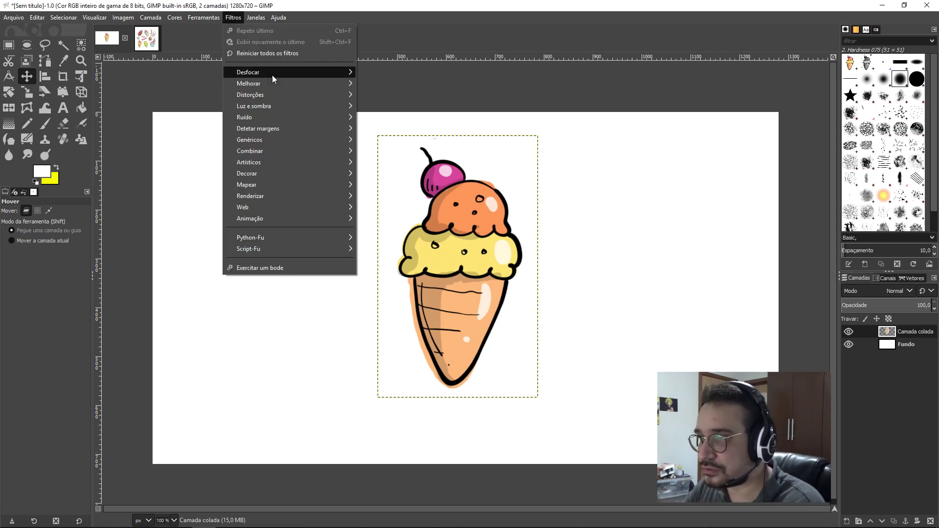
pyautogui.moveTo(294, 105)
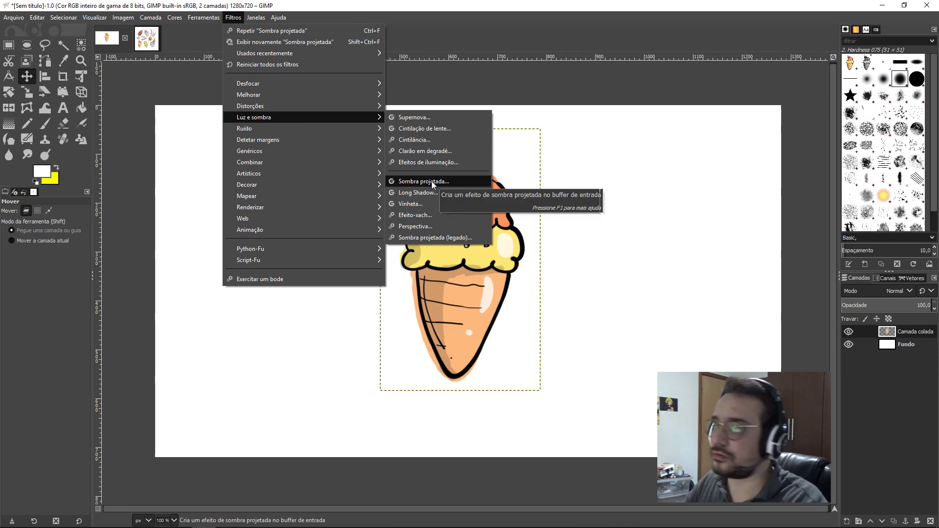
pyautogui.click(425, 171)
pyautogui.moveTo(610, 106); pyautogui.dragTo(669, 109)
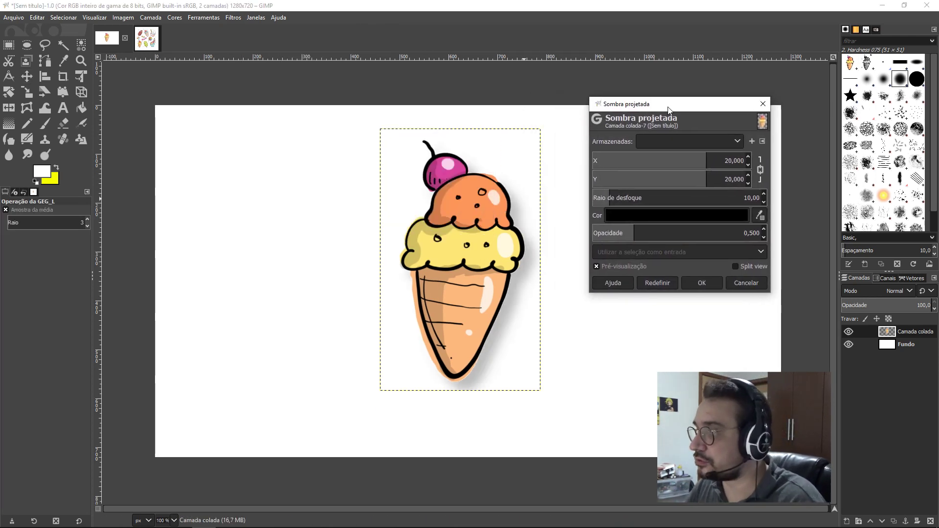
pyautogui.click(634, 232)
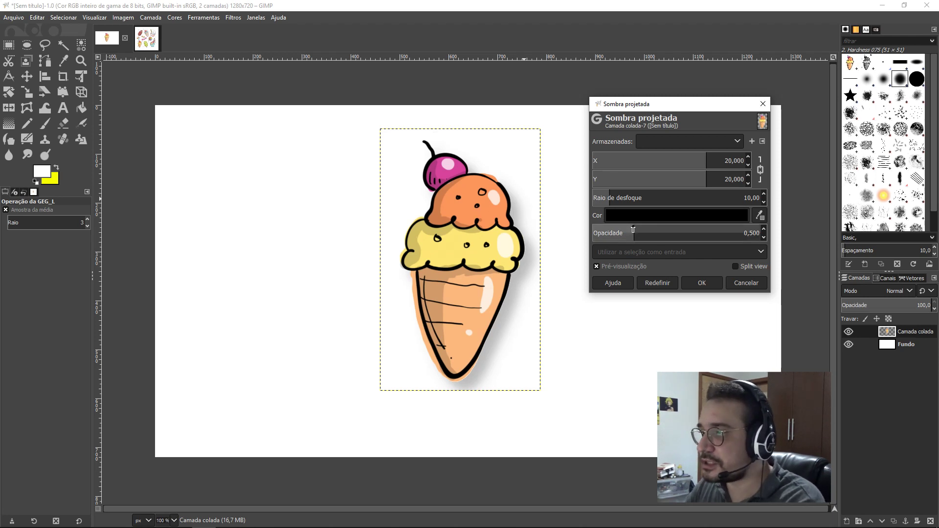
pyautogui.moveTo(634, 232); pyautogui.dragTo(664, 234)
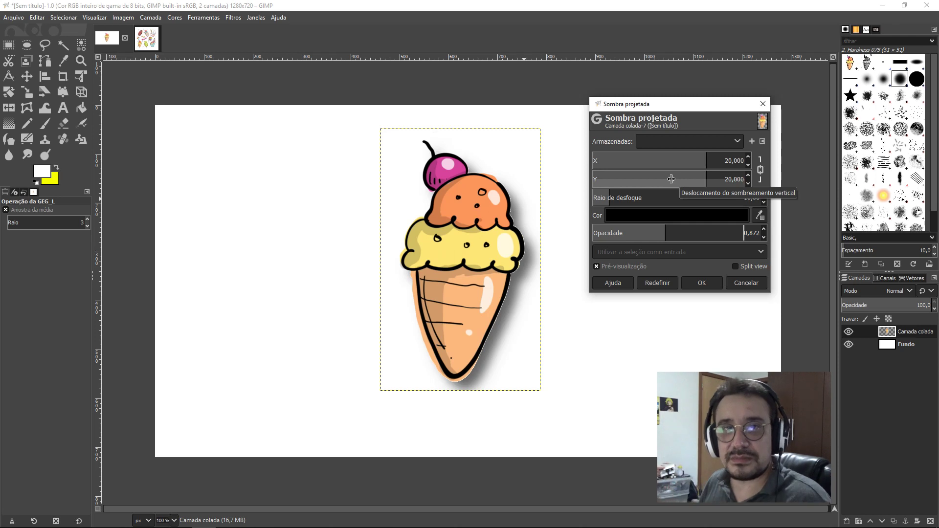
# Step: Unlink the shadow offsets and set X to 42.308 and Y to 30
pyautogui.click(766, 170)
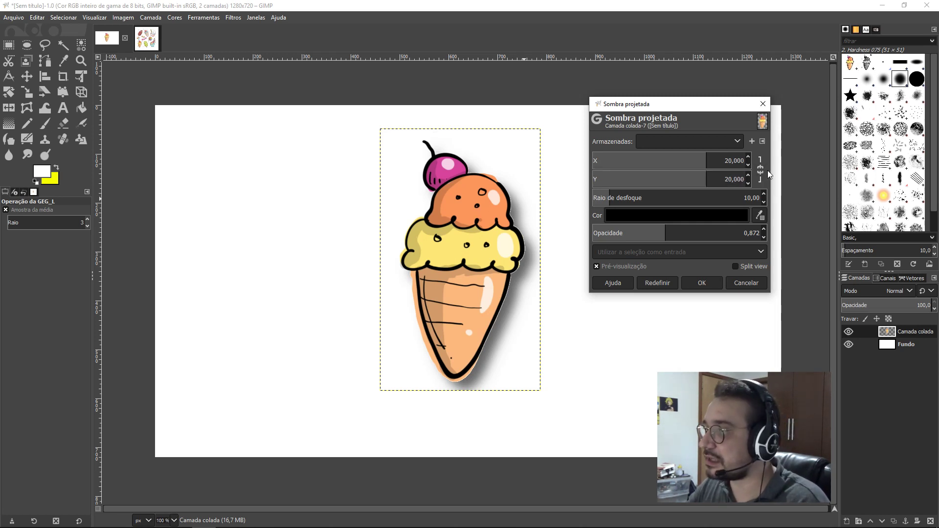
pyautogui.moveTo(702, 161)
pyautogui.mouseDown()
pyautogui.moveTo(737, 161)
pyautogui.moveTo(656, 162)
pyautogui.moveTo(688, 163)
pyautogui.mouseUp()
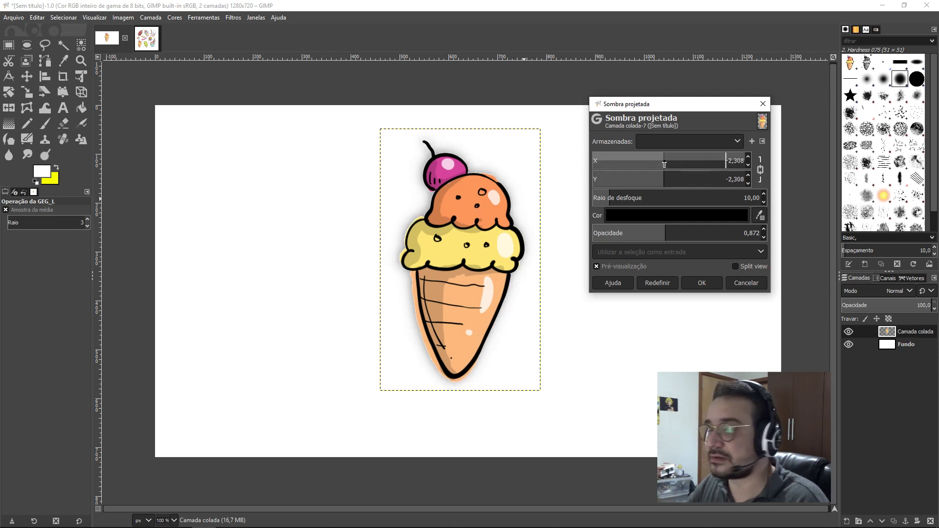
pyautogui.click(760, 171)
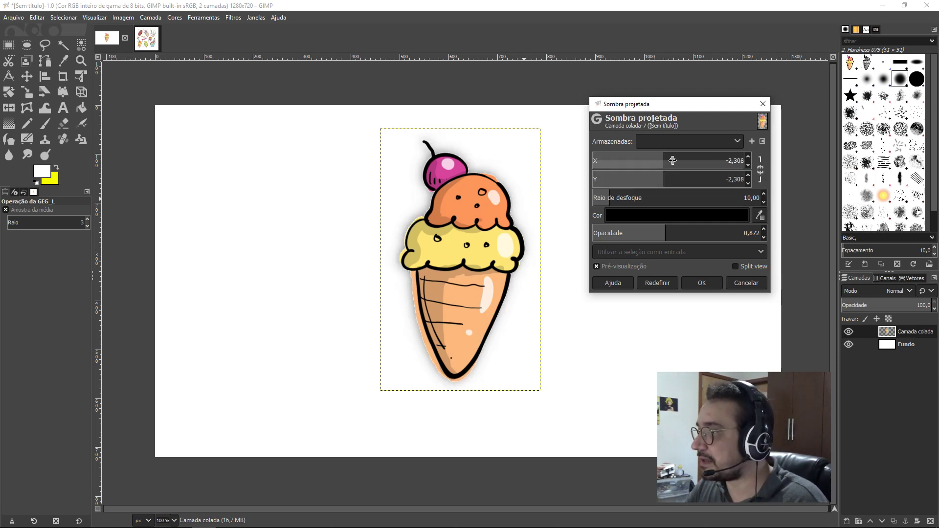
pyautogui.moveTo(664, 161); pyautogui.dragTo(751, 162)
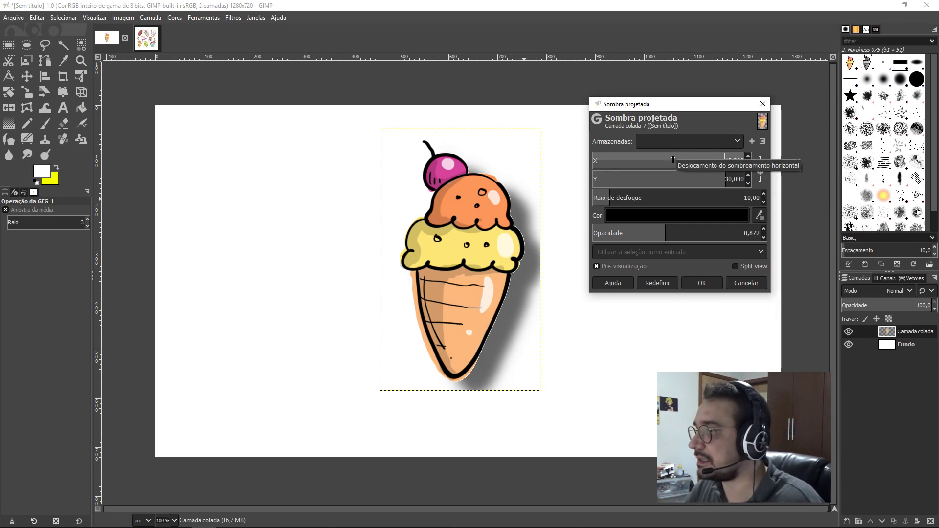
# Step: Set the shadow blur radius to 21.31 and opacity to 0.890, and apply the drop shadow
pyautogui.moveTo(607, 196); pyautogui.dragTo(588, 201)
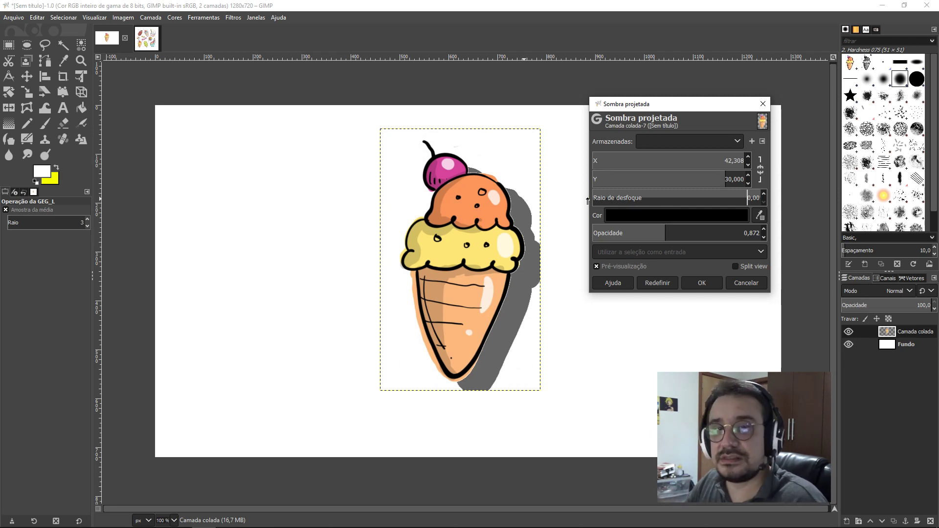
pyautogui.moveTo(589, 201); pyautogui.dragTo(622, 207)
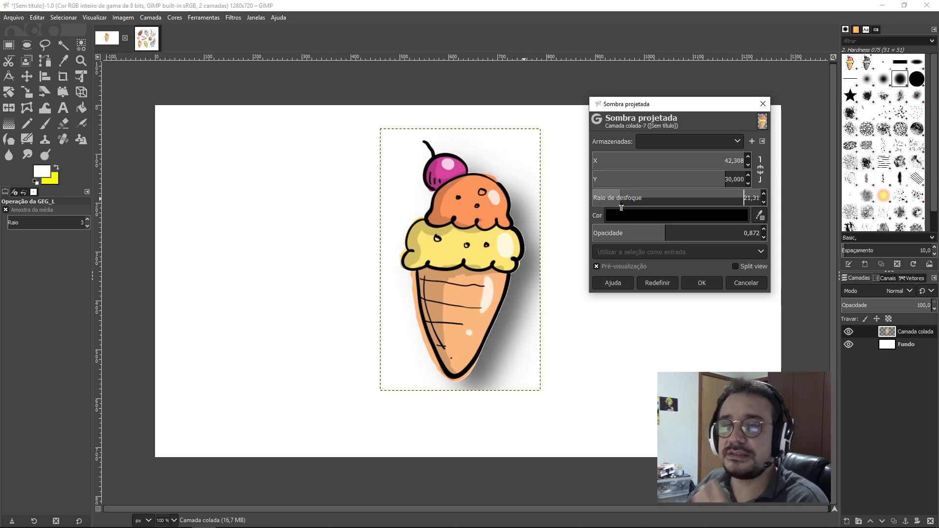
pyautogui.moveTo(666, 228)
pyautogui.mouseDown()
pyautogui.moveTo(748, 228)
pyautogui.moveTo(594, 232)
pyautogui.moveTo(692, 232)
pyautogui.moveTo(667, 233)
pyautogui.mouseUp()
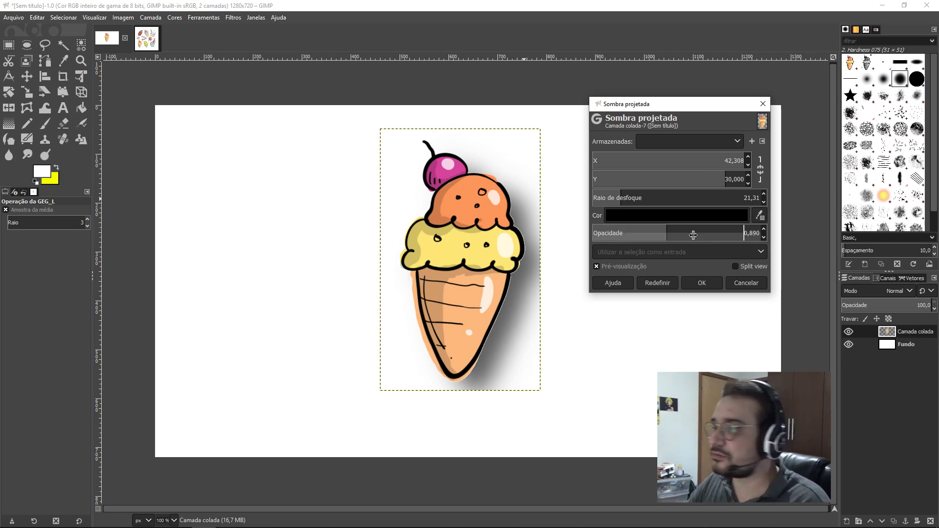
pyautogui.click(700, 284)
# Step: Compare the boundaries of the background and pasted layers, and undo the drop shadow
pyautogui.click(902, 345)
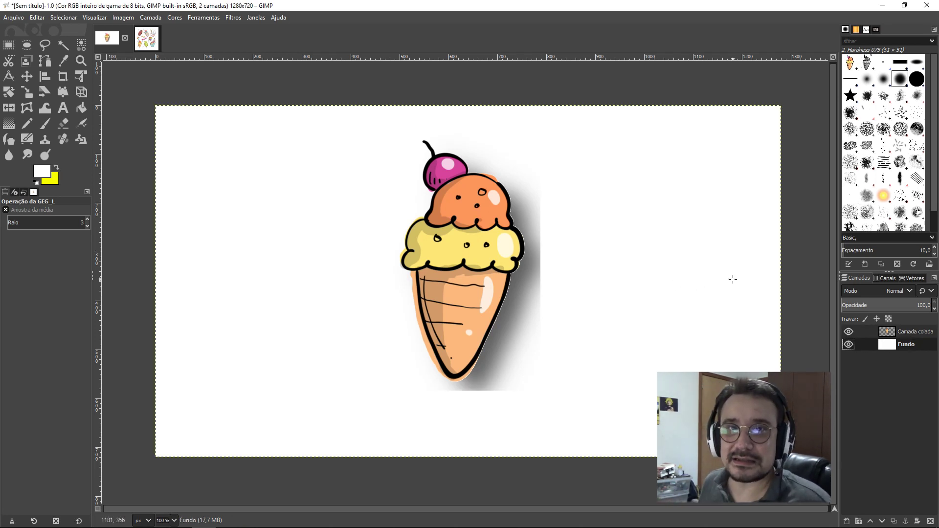
pyautogui.click(890, 332)
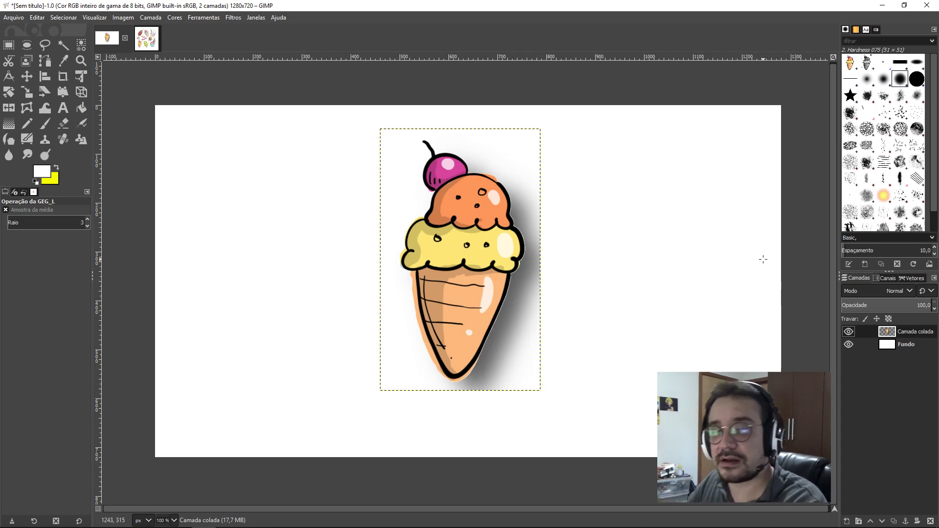
pyautogui.hotkey('ctrl', 'z')
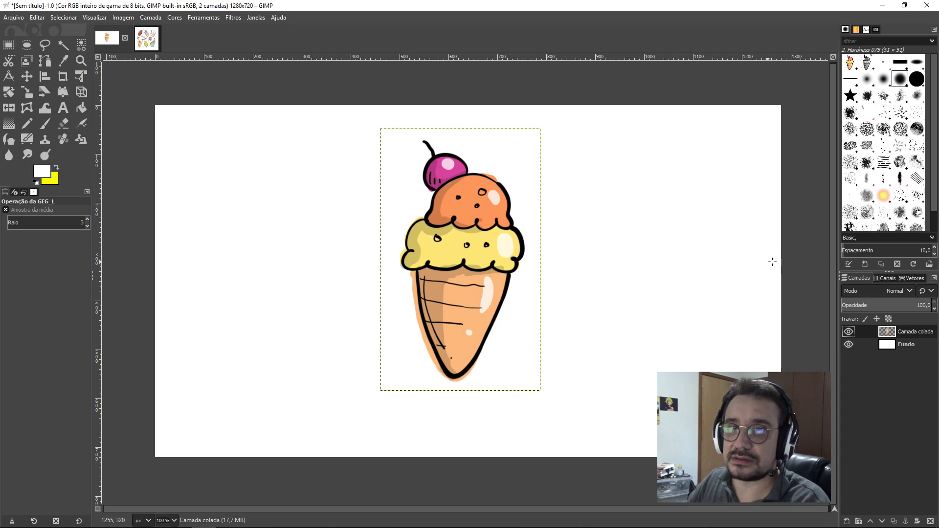
# Step: Expand the pasted ice cream layer to the image size
pyautogui.rightClick(901, 330)
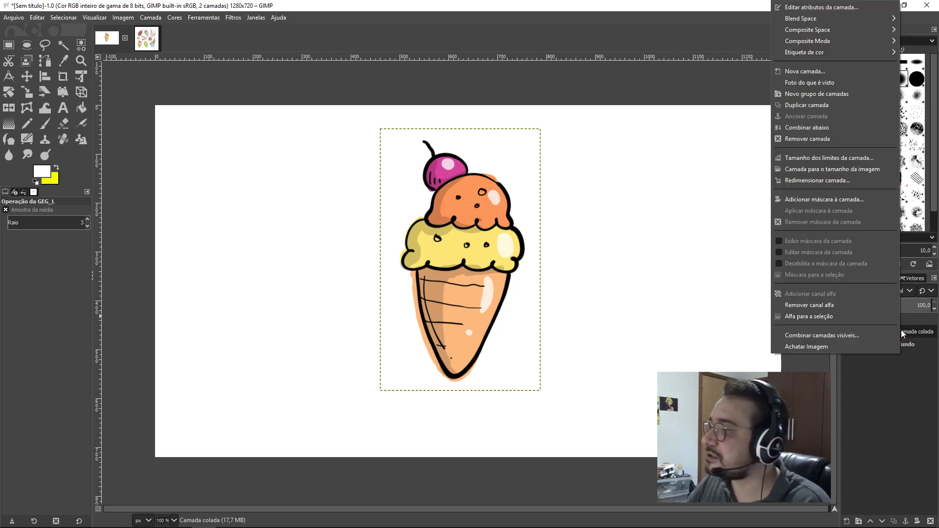
pyautogui.click(832, 171)
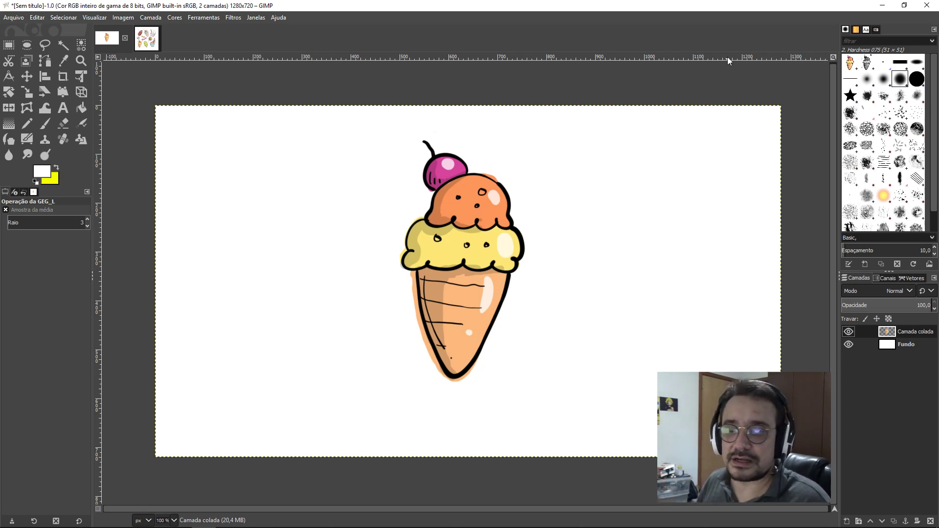
# Step: Try a drop shadow on the ice cream layer with X and Y offsets of 54.872 and opacity 0.831, and undo it
pyautogui.click(237, 17)
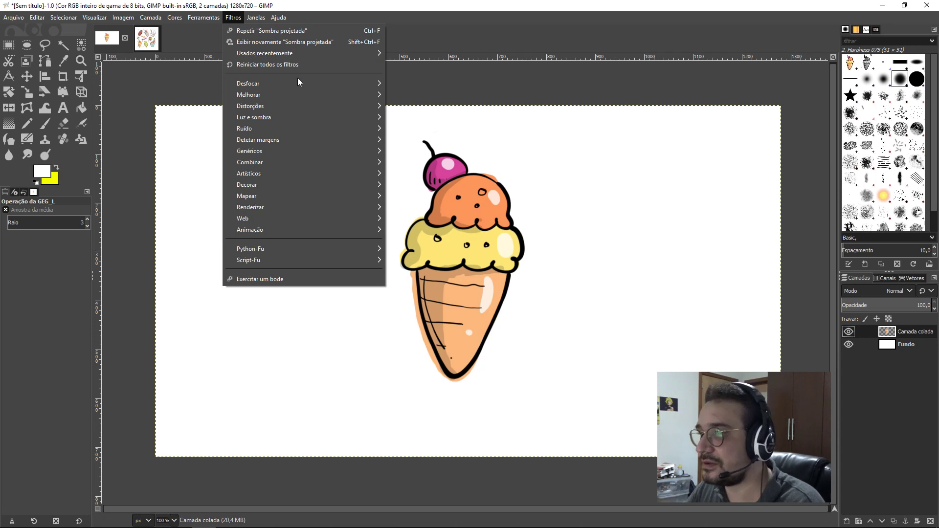
pyautogui.click(437, 180)
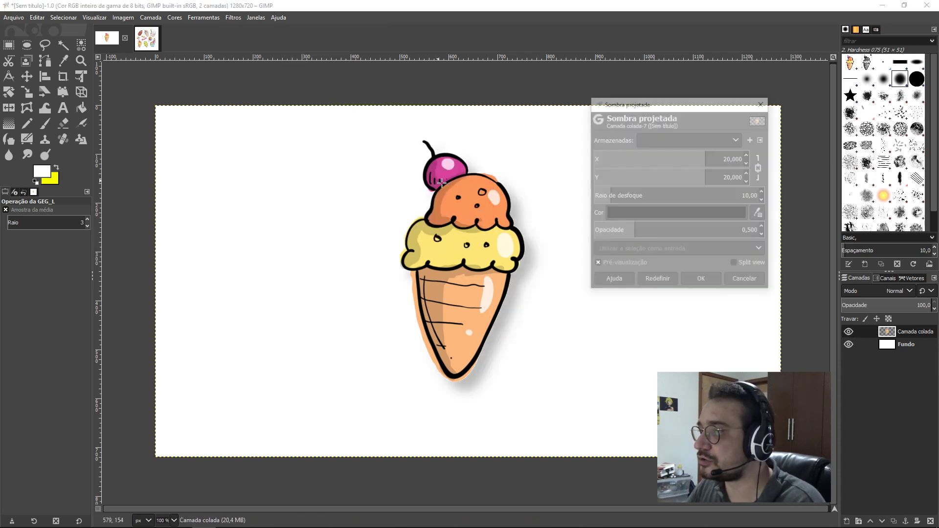
pyautogui.click(707, 162)
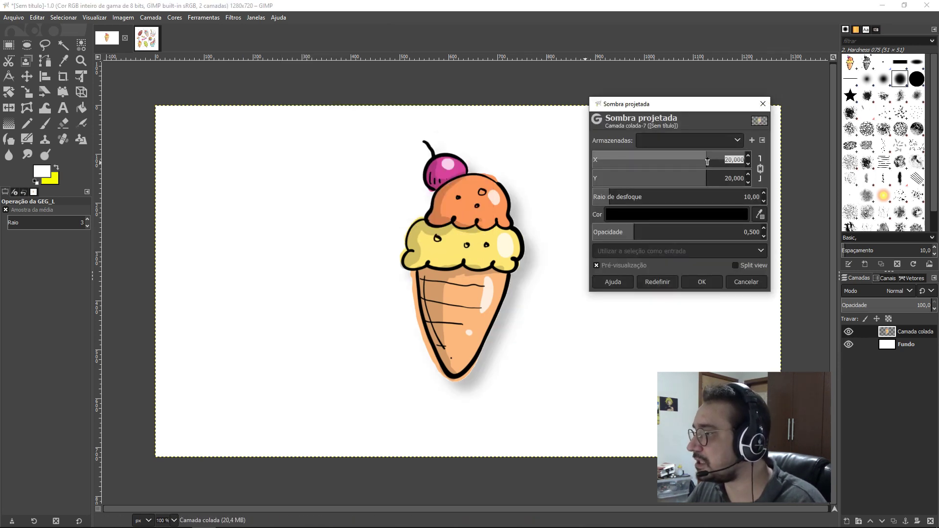
pyautogui.moveTo(707, 162); pyautogui.dragTo(745, 162)
pyautogui.click(635, 230)
pyautogui.moveTo(634, 230); pyautogui.dragTo(662, 229)
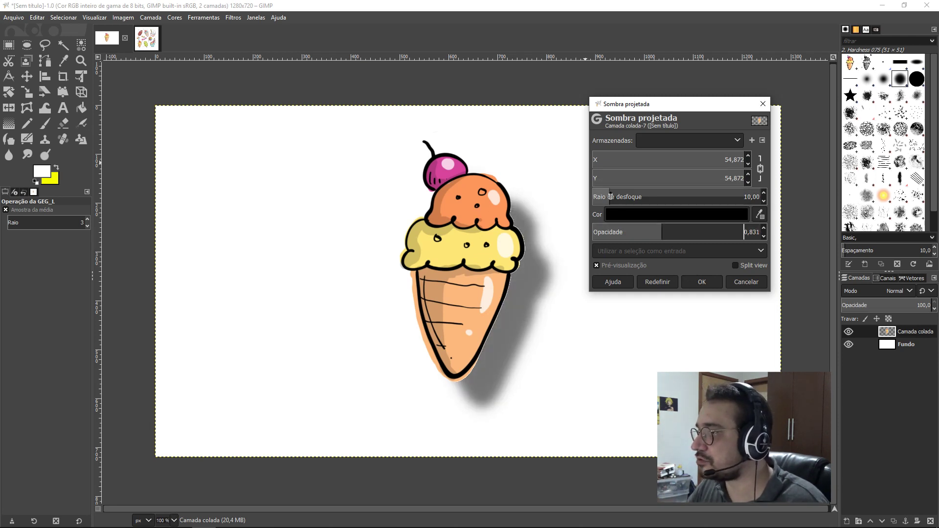
pyautogui.click(701, 282)
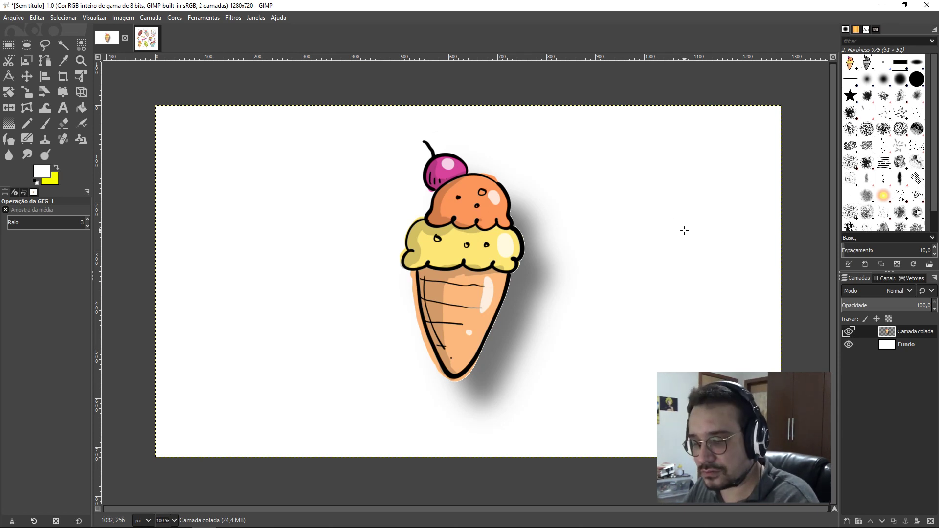
pyautogui.hotkey('ctrl', 'z')
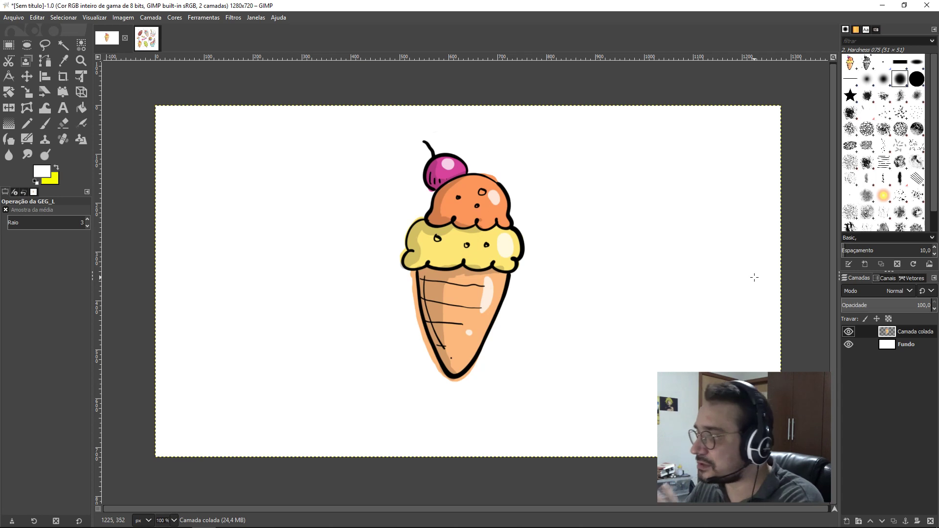
# Step: Duplicate the ice cream layer and move the copy to the left of the original, level with it
pyautogui.click(893, 522)
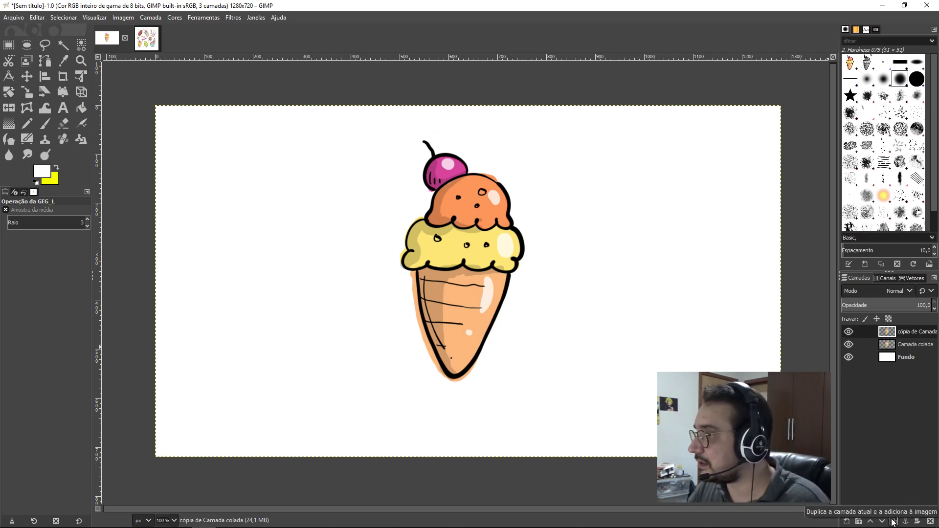
pyautogui.click(26, 80)
pyautogui.moveTo(450, 242); pyautogui.dragTo(326, 221)
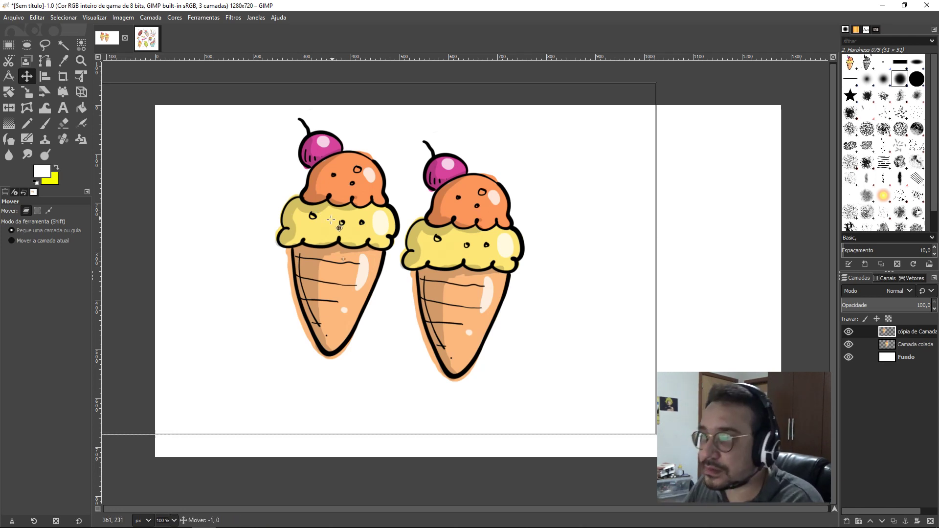
pyautogui.moveTo(327, 221); pyautogui.dragTo(318, 250)
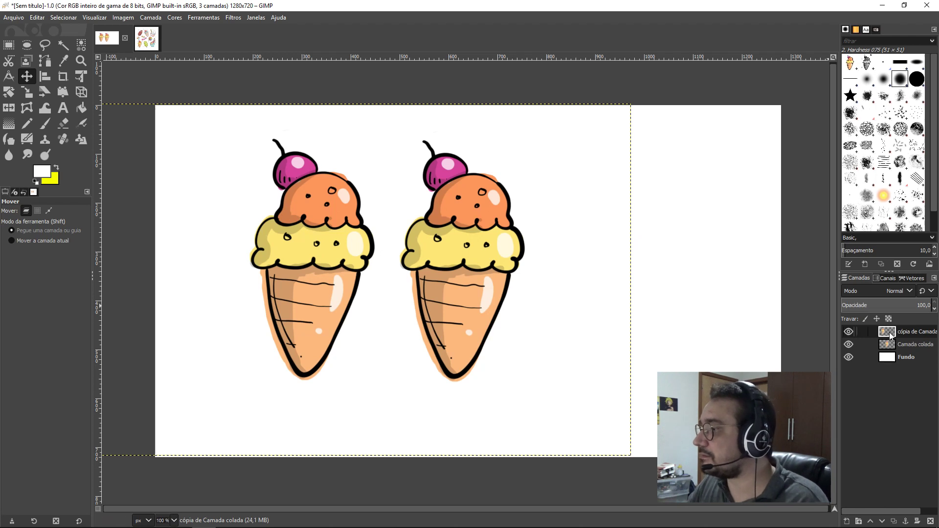
# Step: Select the copied ice cream's shape from its layer alpha and prepare the Bucket Fill tool with black (000000) as foreground color
pyautogui.rightClick(889, 332)
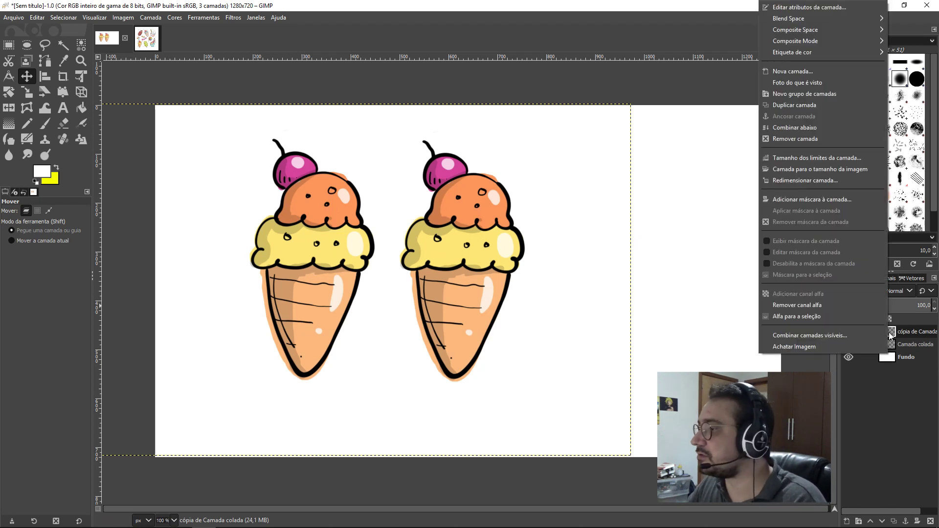
pyautogui.click(804, 316)
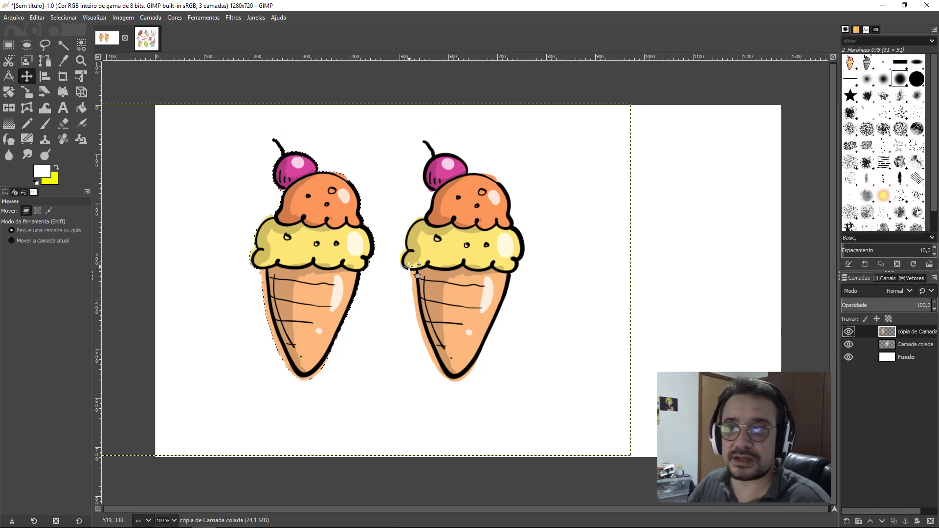
pyautogui.click(44, 173)
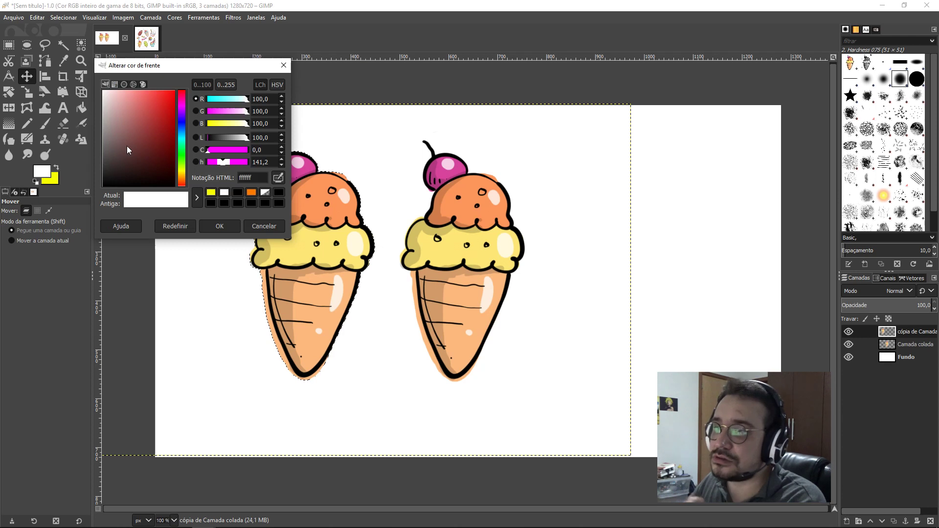
pyautogui.moveTo(127, 146); pyautogui.dragTo(63, 198)
pyautogui.click(228, 223)
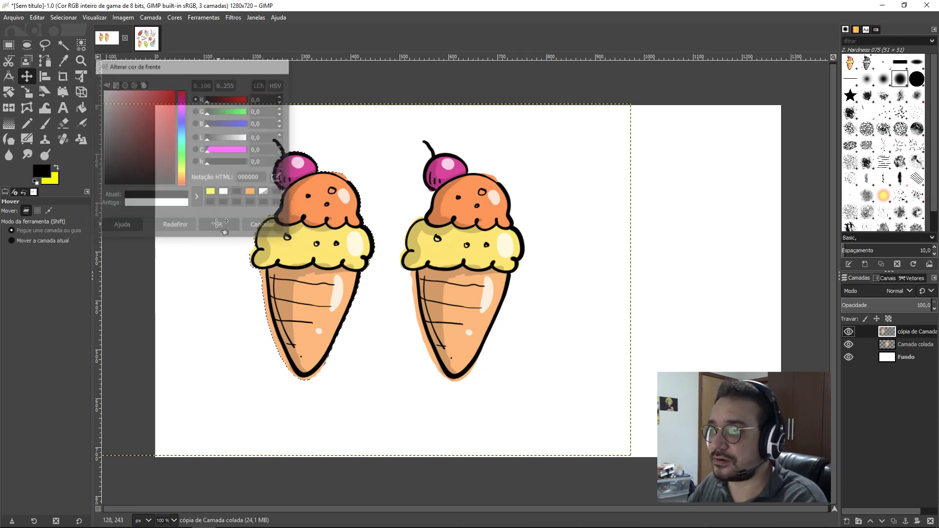
pyautogui.click(84, 107)
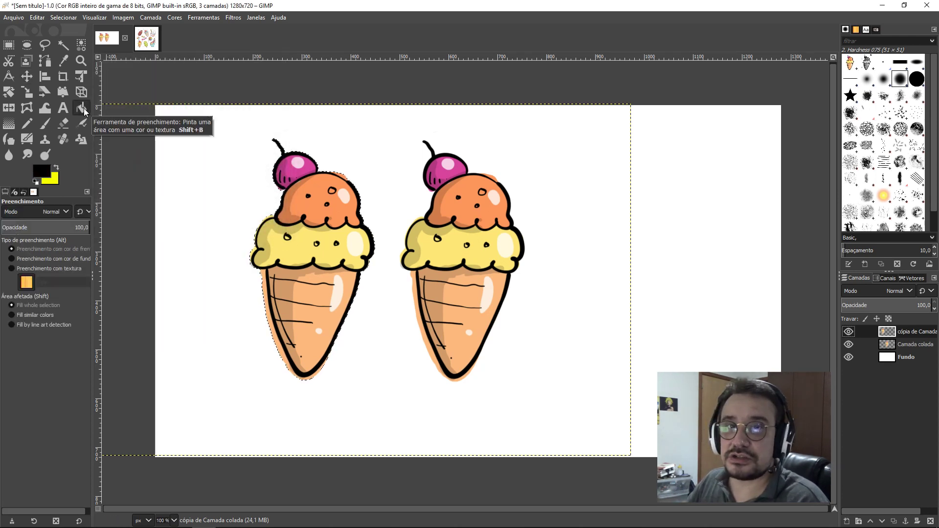
# Step: Try filling the copy's orange scoop with black using the similar colors option, and undo the fill
pyautogui.click(27, 316)
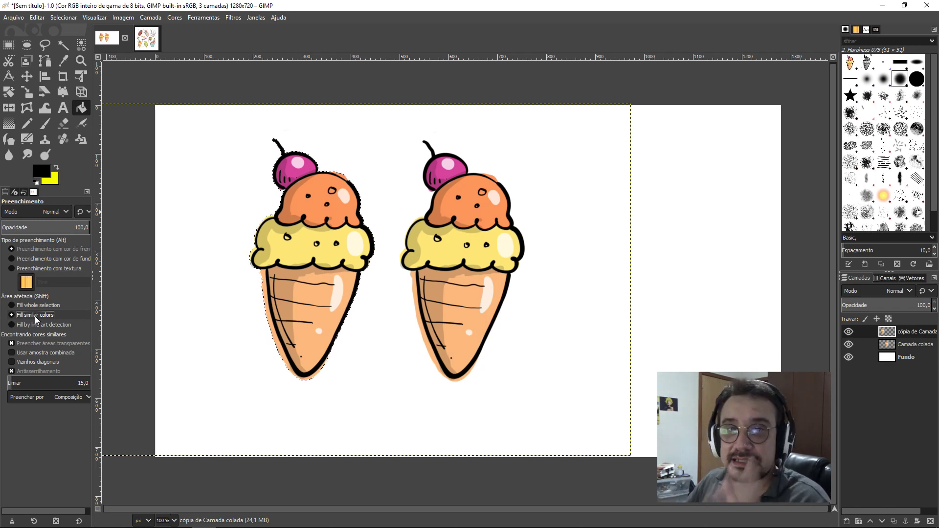
pyautogui.click(317, 206)
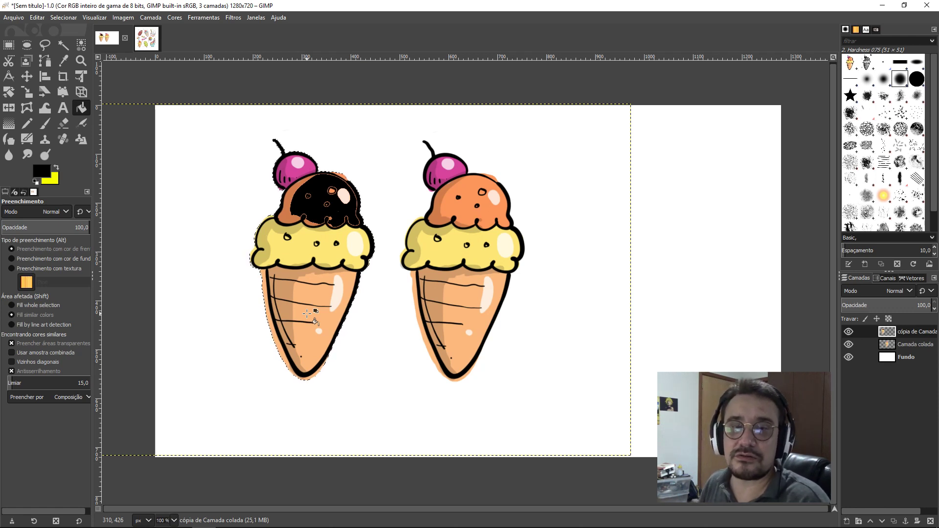
pyautogui.press('ctrl')
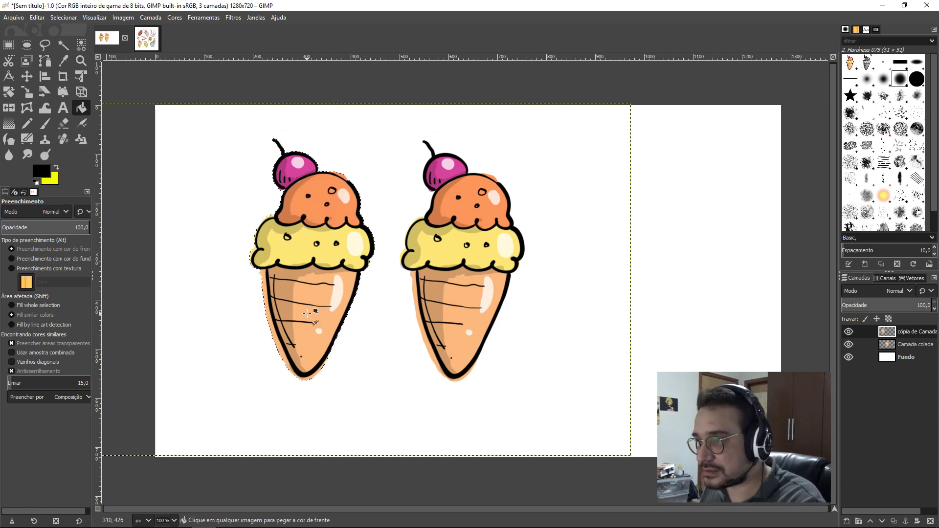
# Step: Fill the whole selection of the copied ice cream with black
pyautogui.click(31, 306)
pyautogui.click(315, 240)
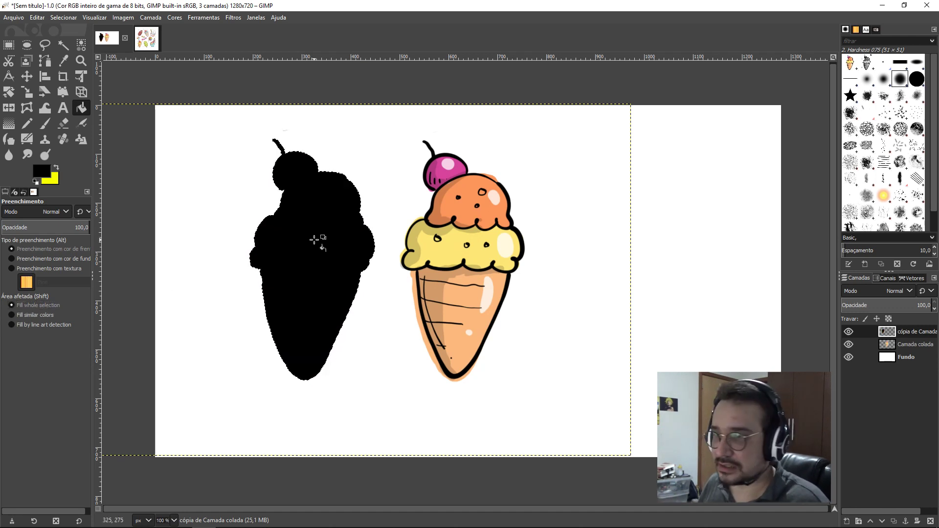
# Step: Clear the selection, then offset the black copy slightly down and right of the original ice cream and stack its layer beneath it
pyautogui.hotkey('ctrl', 'shift')
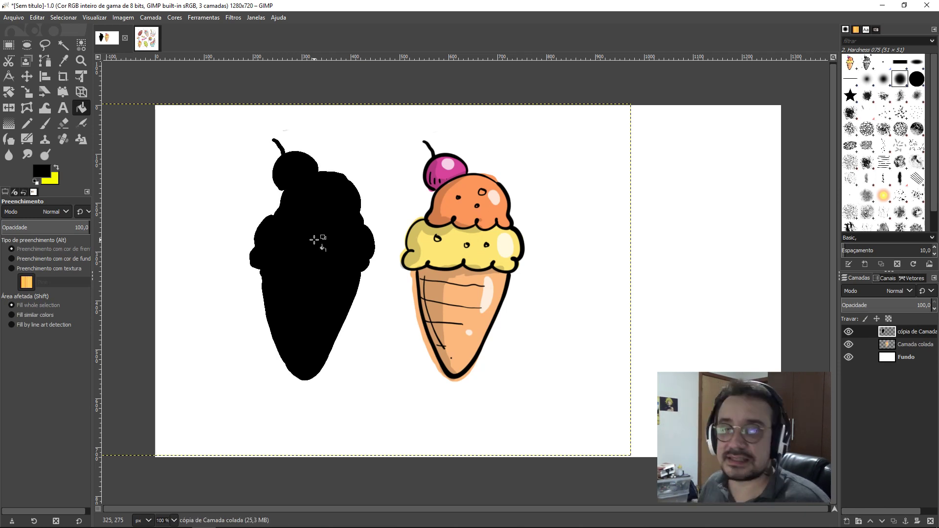
pyautogui.press('m')
pyautogui.moveTo(286, 277); pyautogui.dragTo(437, 278)
pyautogui.moveTo(461, 250); pyautogui.dragTo(473, 259)
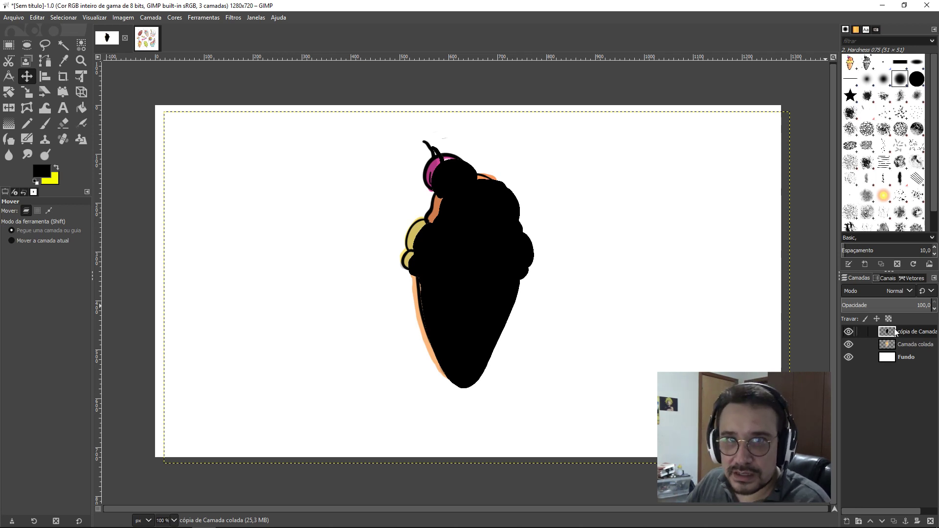
pyautogui.moveTo(895, 333); pyautogui.dragTo(905, 351)
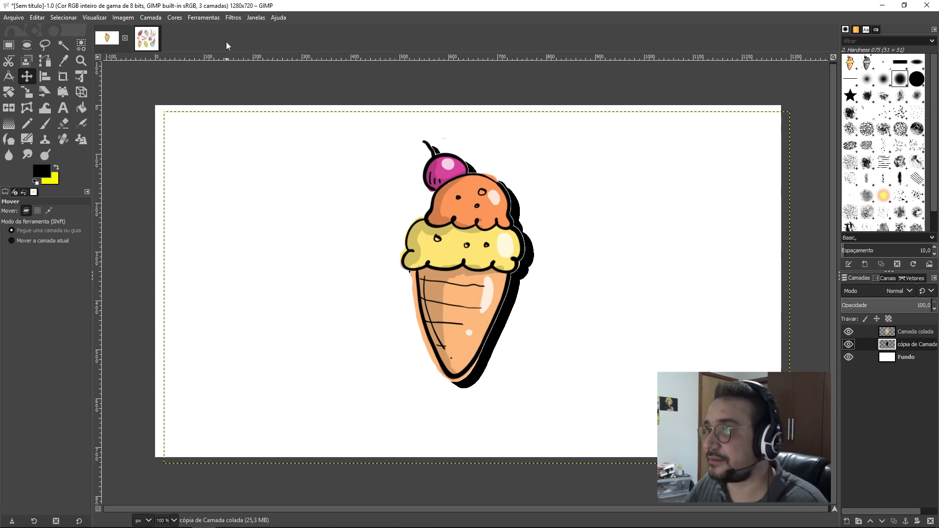
# Step: Start a Gaussian blur on the black copy with both Tamanho X and Tamanho Y set to 6,50
pyautogui.click(233, 17)
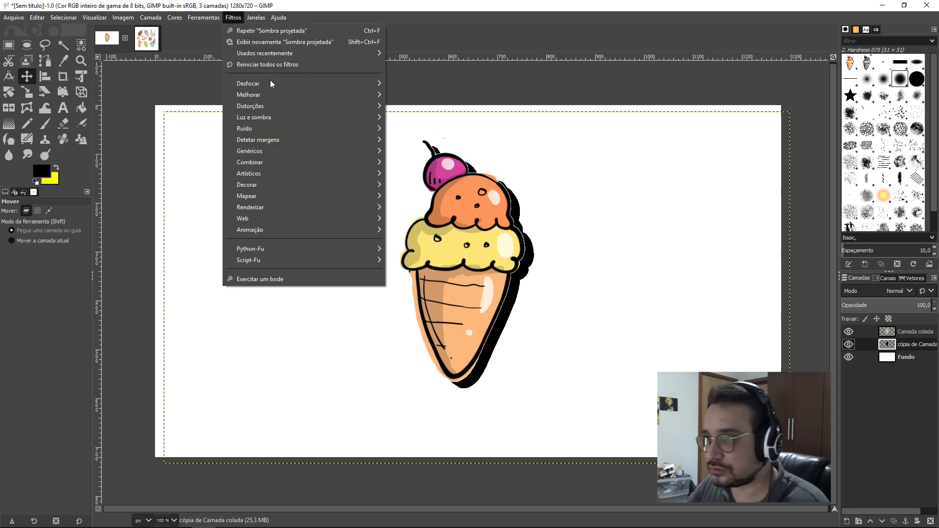
pyautogui.moveTo(316, 86)
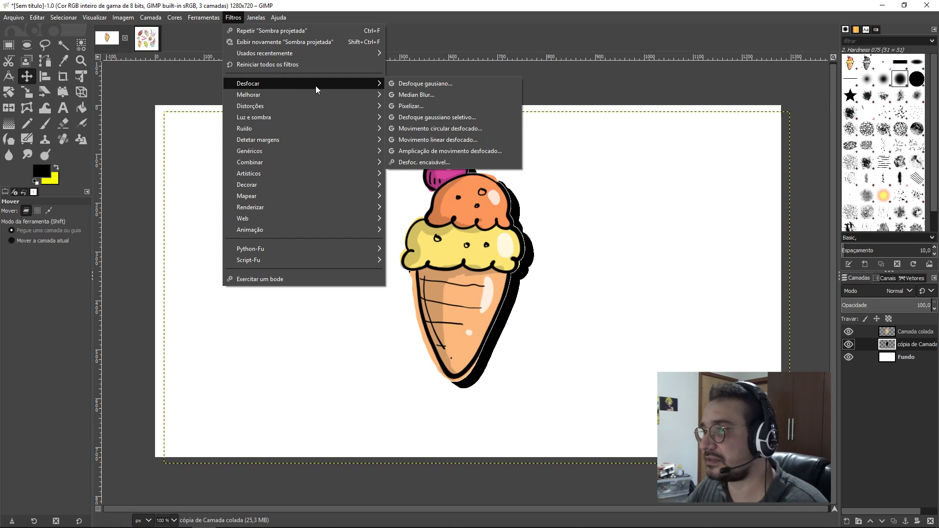
pyautogui.click(413, 86)
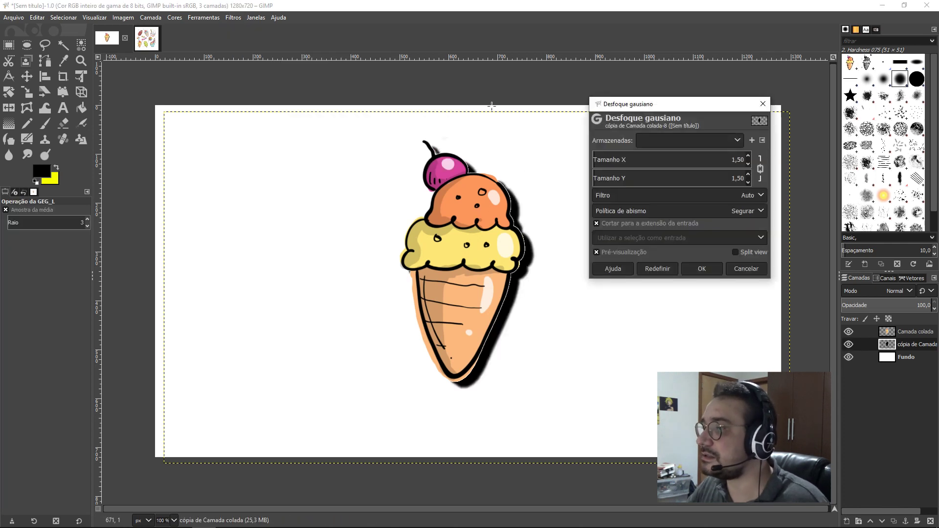
pyautogui.click(749, 156)
pyautogui.click(749, 155)
pyautogui.click(749, 155)
pyautogui.click(749, 155)
pyautogui.click(749, 155)
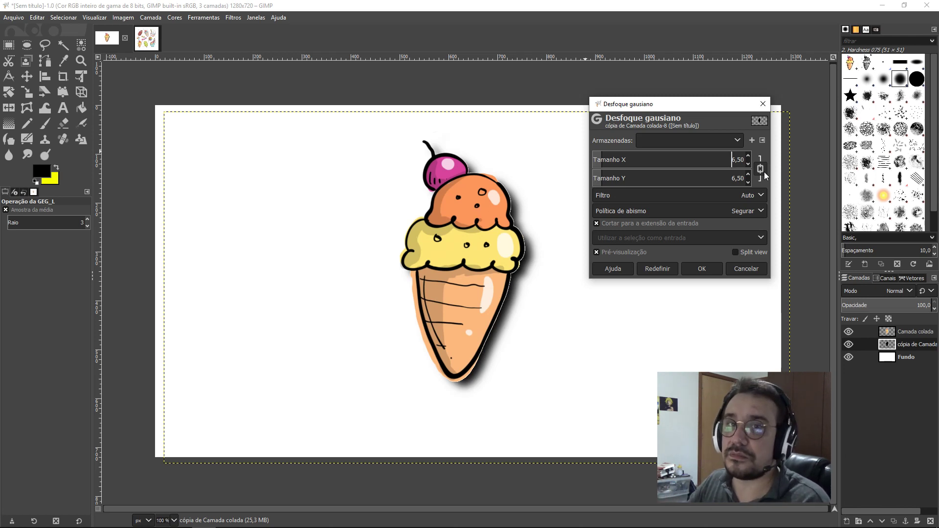
# Step: Unlink the two blur sizes, set Tamanho X to 10,50, and apply the Gaussian blur
pyautogui.click(760, 169)
pyautogui.click(749, 157)
pyautogui.click(749, 156)
pyautogui.click(749, 156)
pyautogui.click(749, 156)
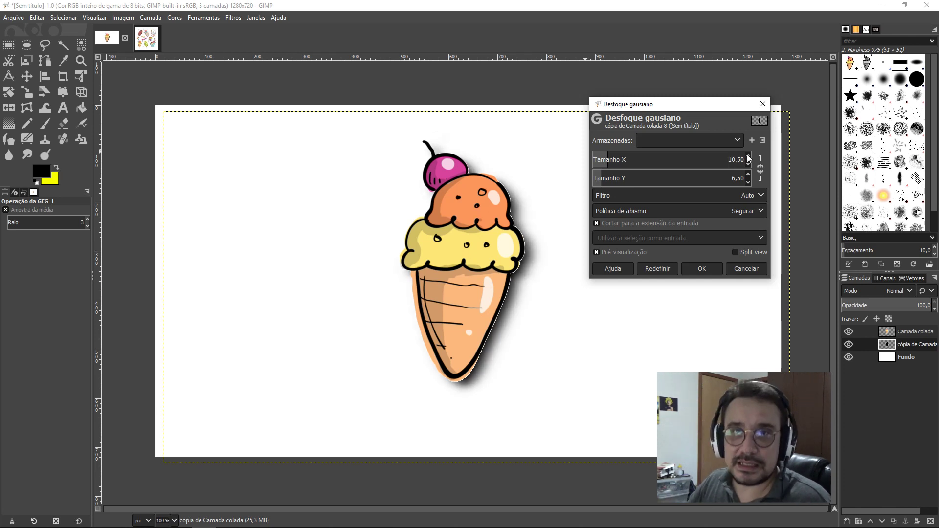
pyautogui.click(718, 268)
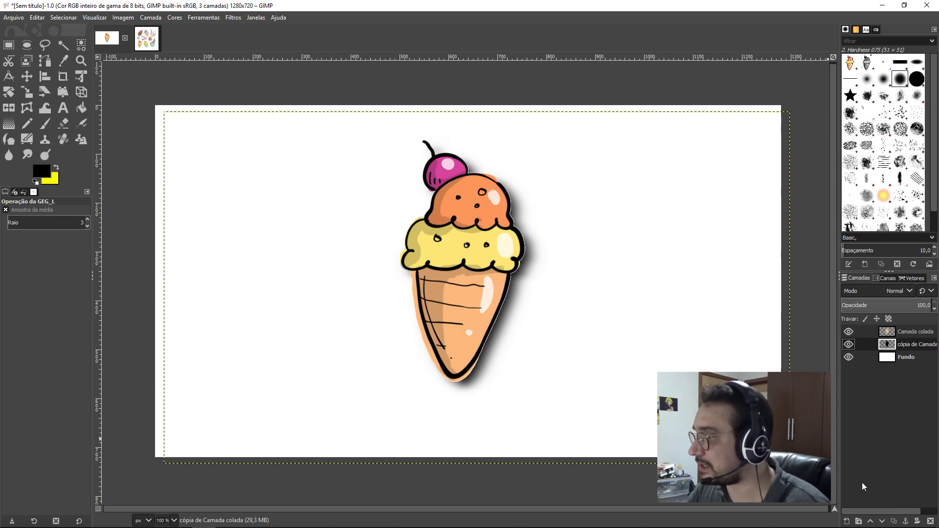
# Step: Delete the blurred shadow layer and place a duplicate of the ice cream layer to the left of the original
pyautogui.click(931, 521)
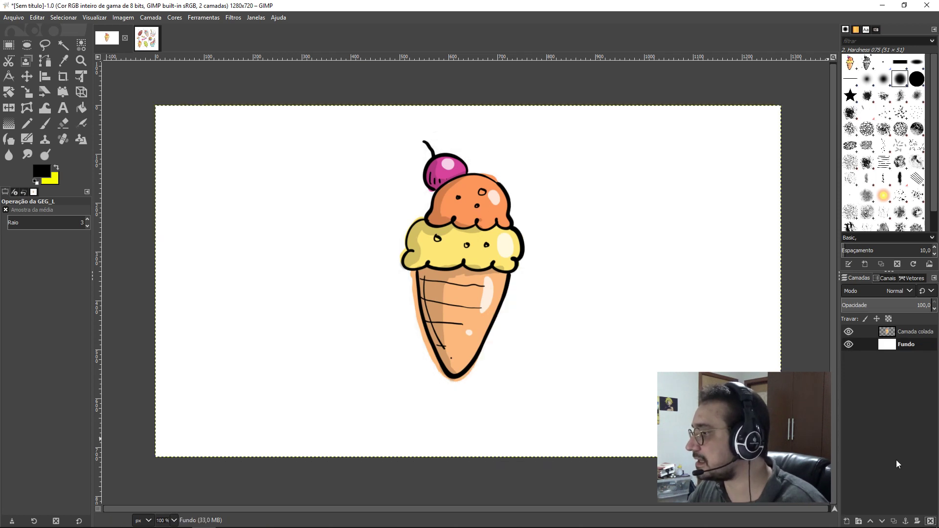
pyautogui.click(912, 333)
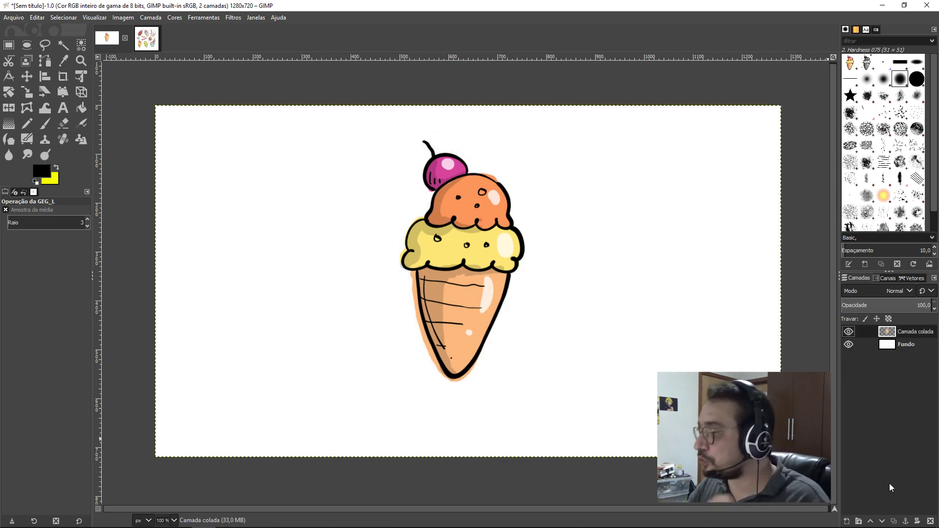
pyautogui.click(894, 521)
pyautogui.click(29, 78)
pyautogui.moveTo(432, 228); pyautogui.dragTo(310, 218)
# Step: Turn the copied ice cream solid black by lowering its exposure all the way with the Exposure adjustment
pyautogui.click(175, 19)
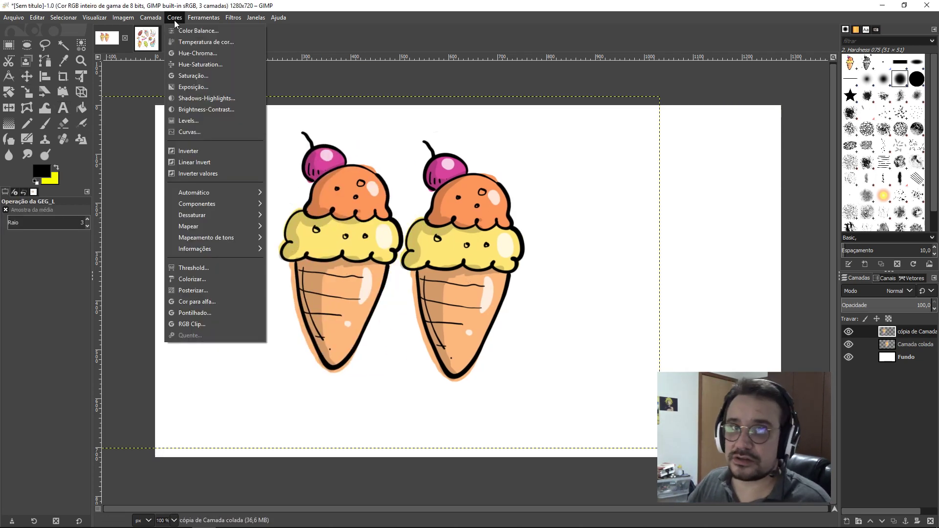
pyautogui.click(194, 87)
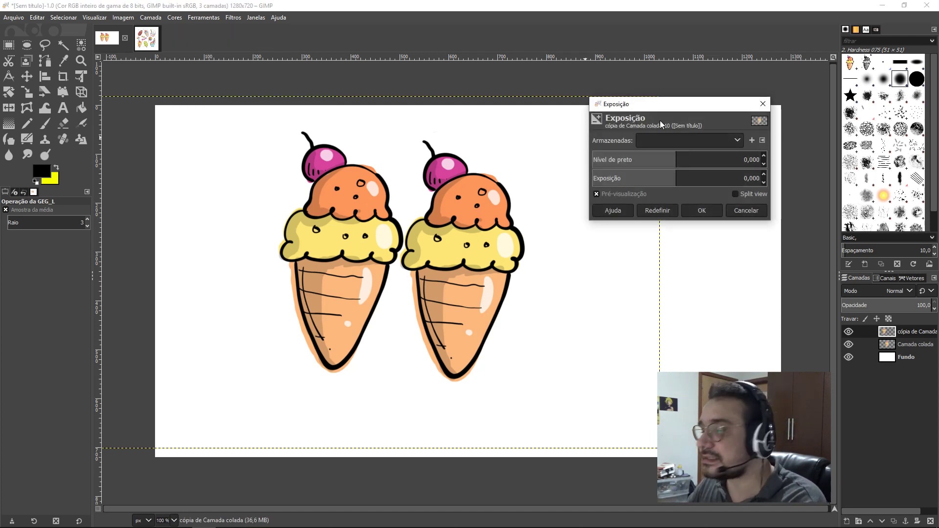
pyautogui.moveTo(677, 182); pyautogui.dragTo(529, 184)
pyautogui.press('Return')
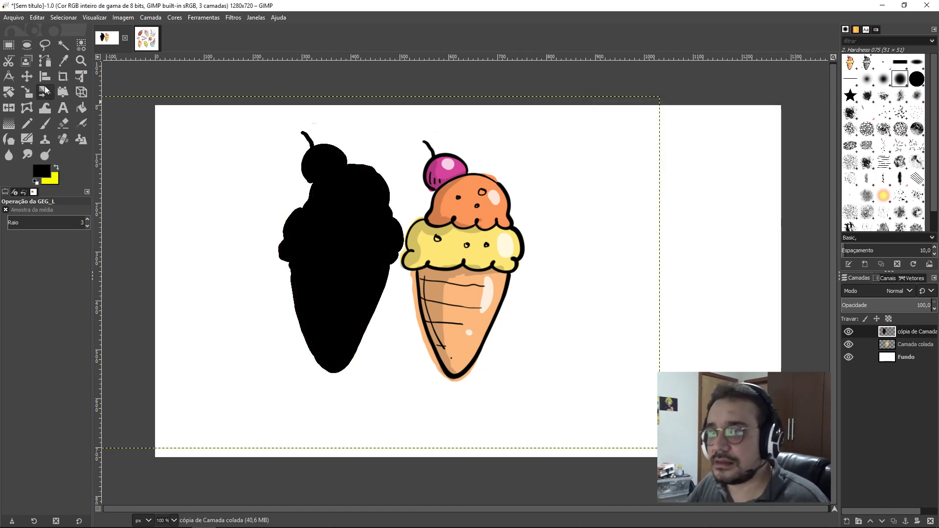
# Step: Move the black silhouette onto the ice cream, offset slightly down and right, and stack its layer below the original
pyautogui.press('m')
pyautogui.moveTo(335, 217); pyautogui.dragTo(465, 235)
pyautogui.moveTo(901, 328); pyautogui.dragTo(911, 351)
# Step: Apply an increased Gaussian blur to the black silhouette behind the ice cream
pyautogui.click(233, 17)
pyautogui.moveTo(342, 84)
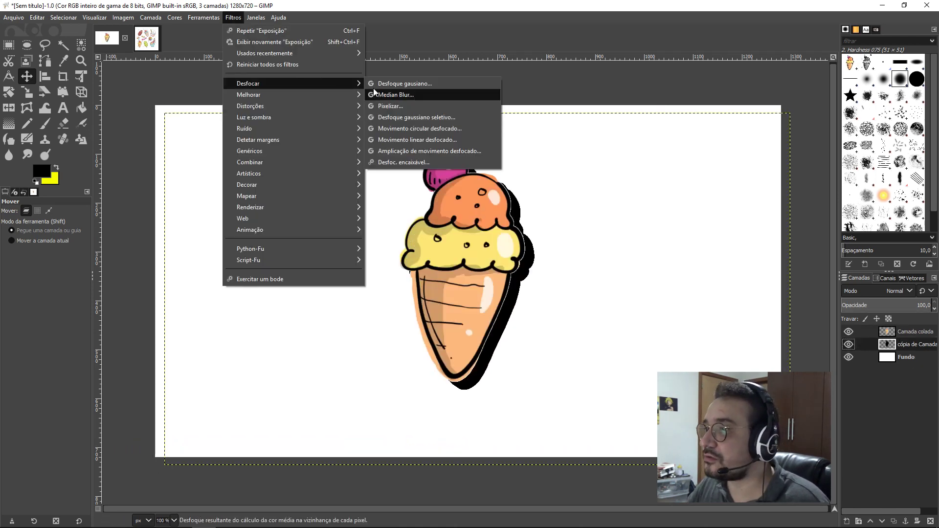
pyautogui.click(387, 83)
pyautogui.click(749, 155)
pyautogui.click(708, 269)
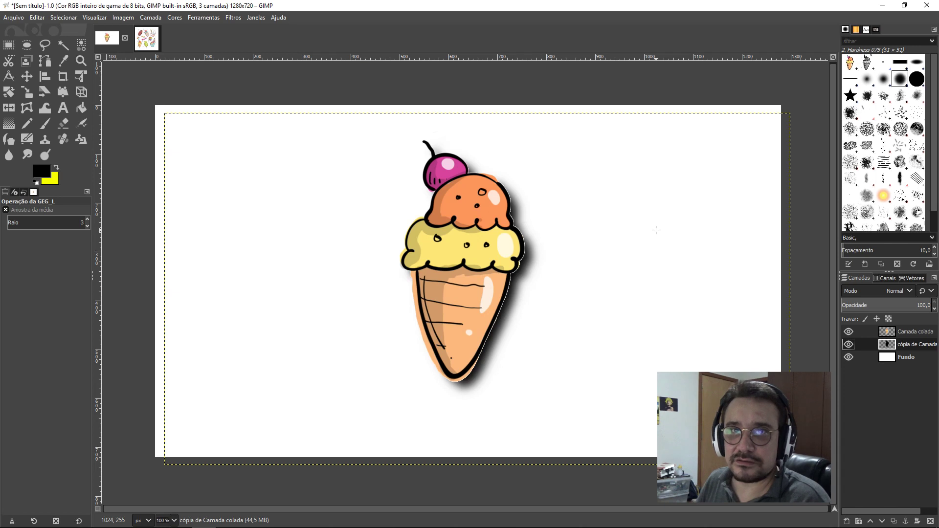
# Step: Delete the blurred silhouette layer and draw an elliptical selection about 371 × 111 px just below the cone's tip
pyautogui.click(931, 522)
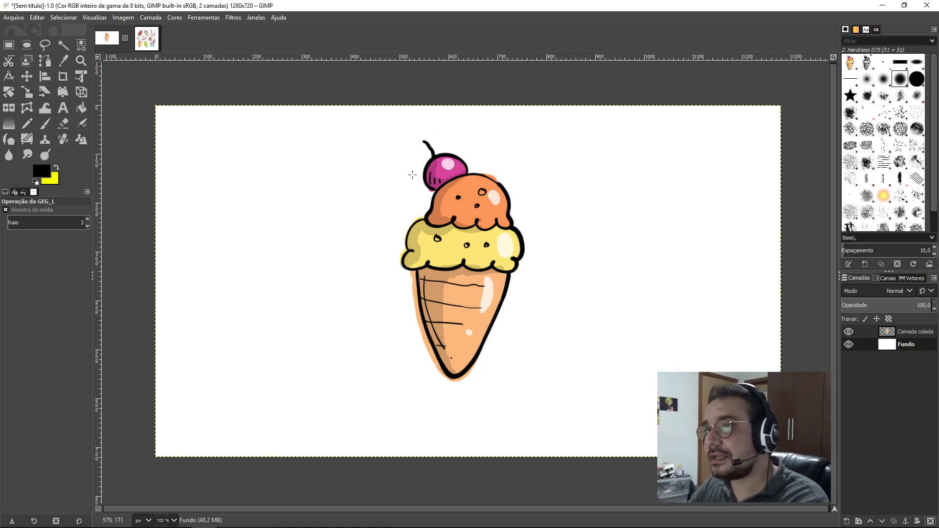
pyautogui.click(27, 47)
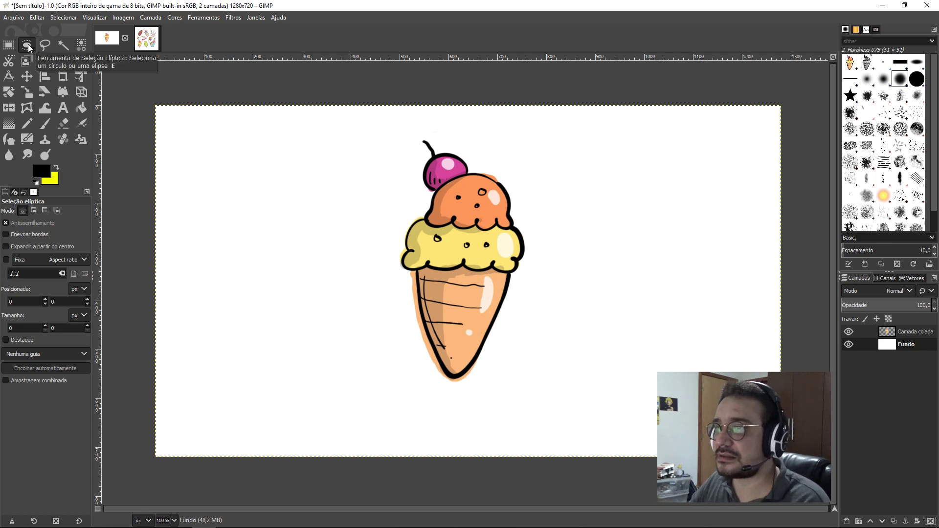
pyautogui.moveTo(368, 435); pyautogui.dragTo(548, 380)
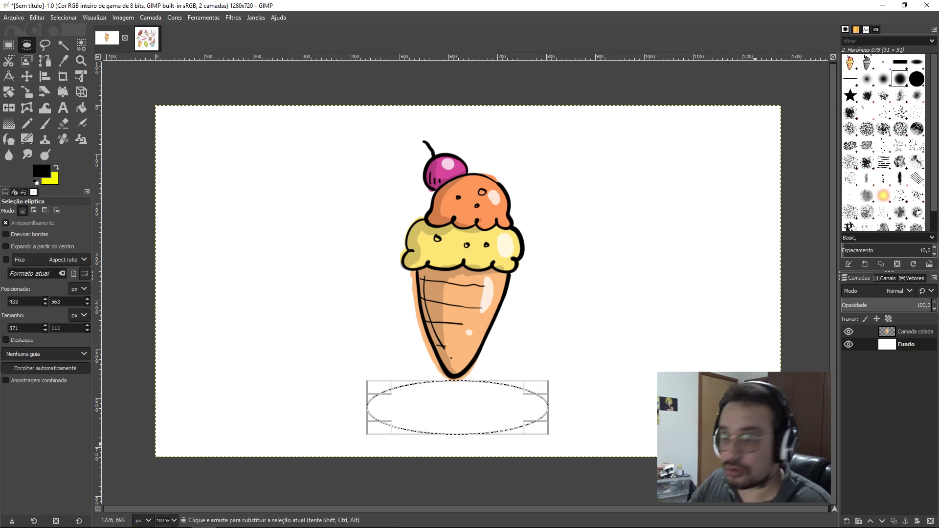
# Step: Add a new layer, fill the elliptical selection on it with black, and clear the selection
pyautogui.click(850, 524)
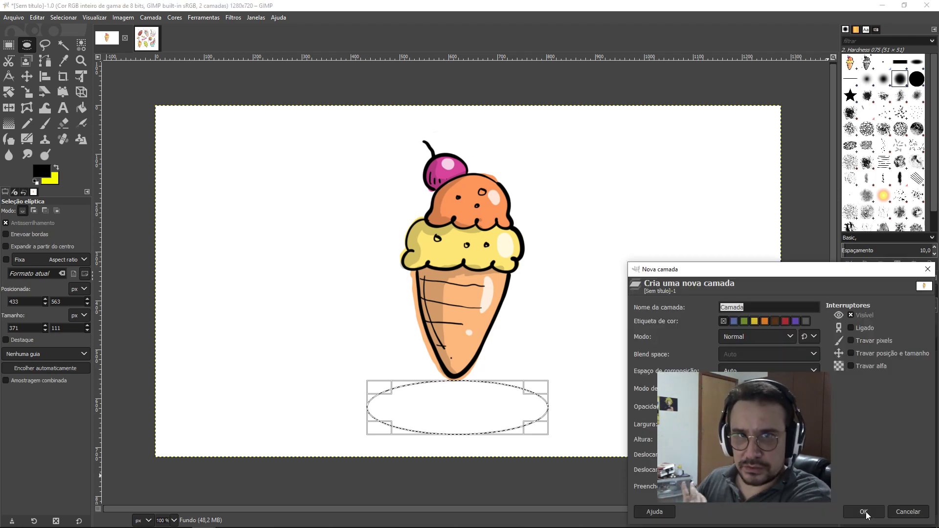
pyautogui.click(865, 512)
pyautogui.click(80, 110)
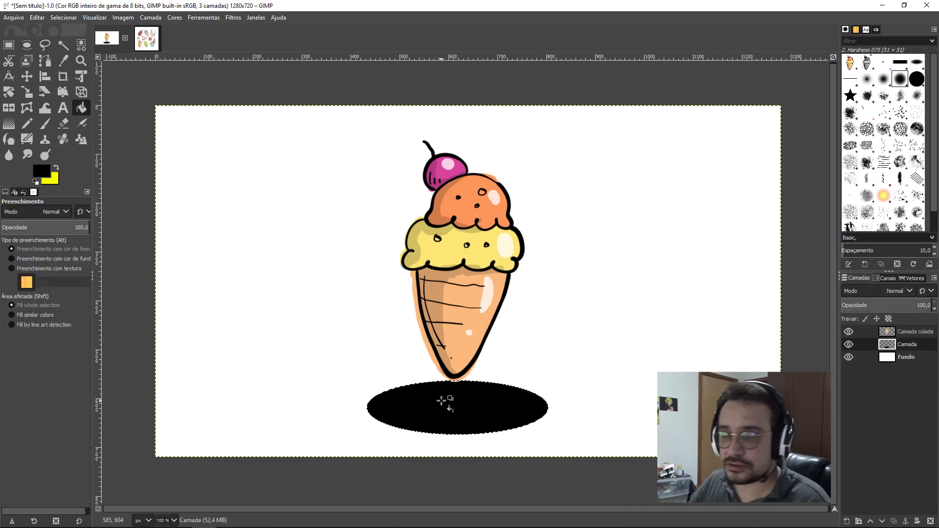
pyautogui.hotkey('ctrl', 'shift')
pyautogui.hotkey('ctrl', 'shift', 'a')
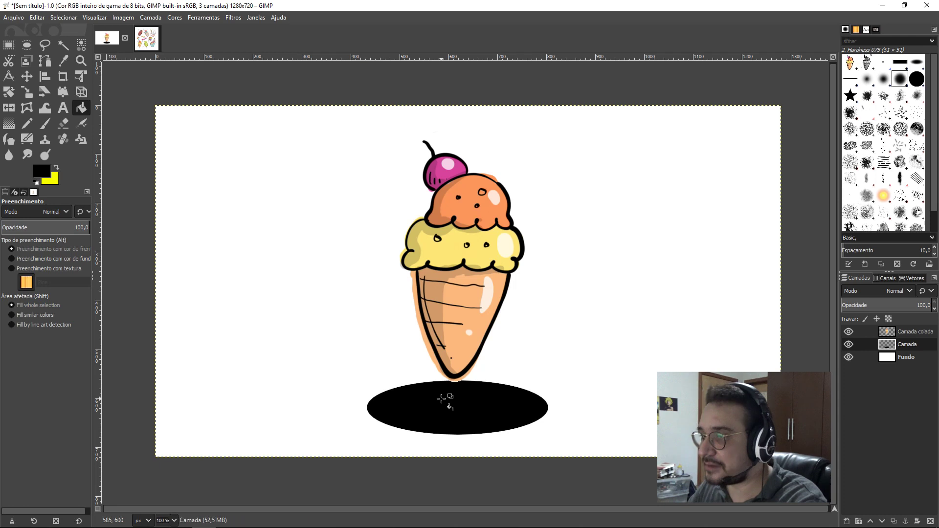
# Step: Scale the black ellipse's layer down to 864 × 486 px and position the ellipse behind the cone's tip
pyautogui.click(27, 77)
pyautogui.moveTo(469, 410); pyautogui.dragTo(472, 382)
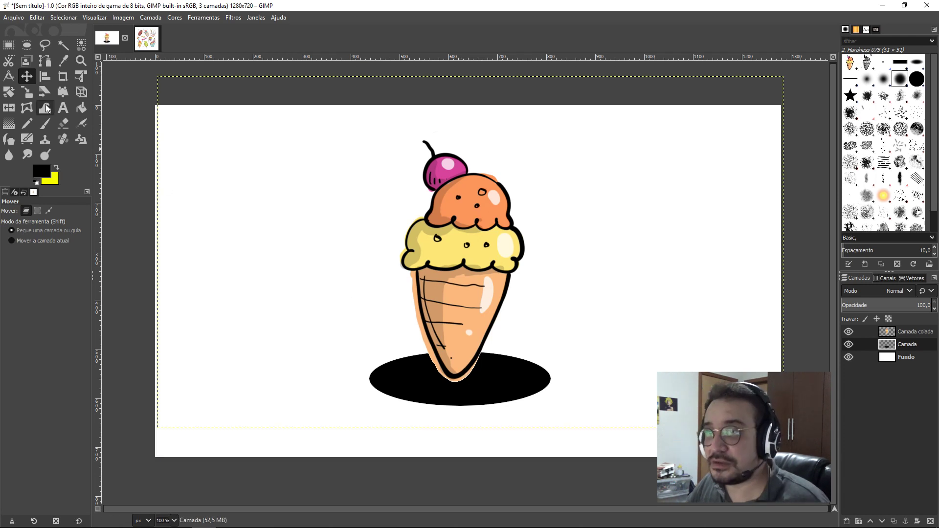
pyautogui.click(27, 92)
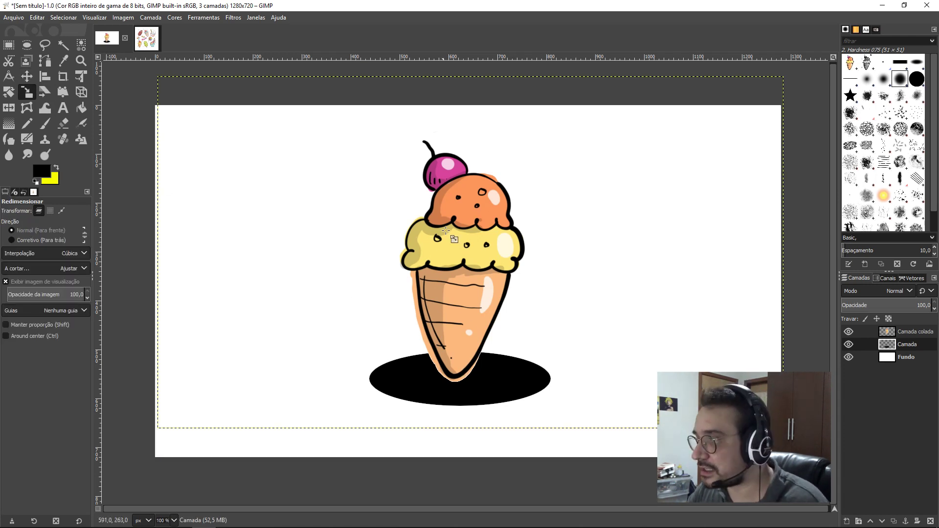
pyautogui.click(458, 397)
pyautogui.moveTo(708, 244); pyautogui.dragTo(514, 309)
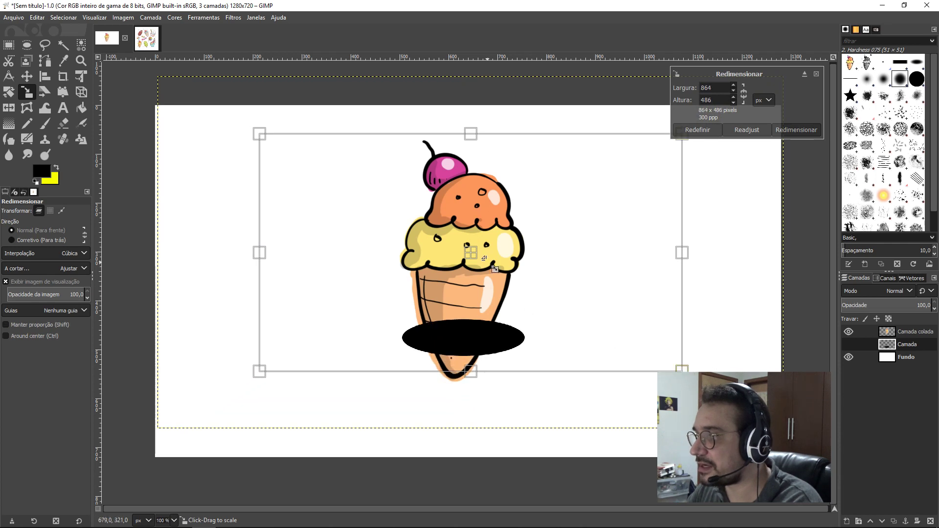
pyautogui.moveTo(471, 253); pyautogui.dragTo(468, 295)
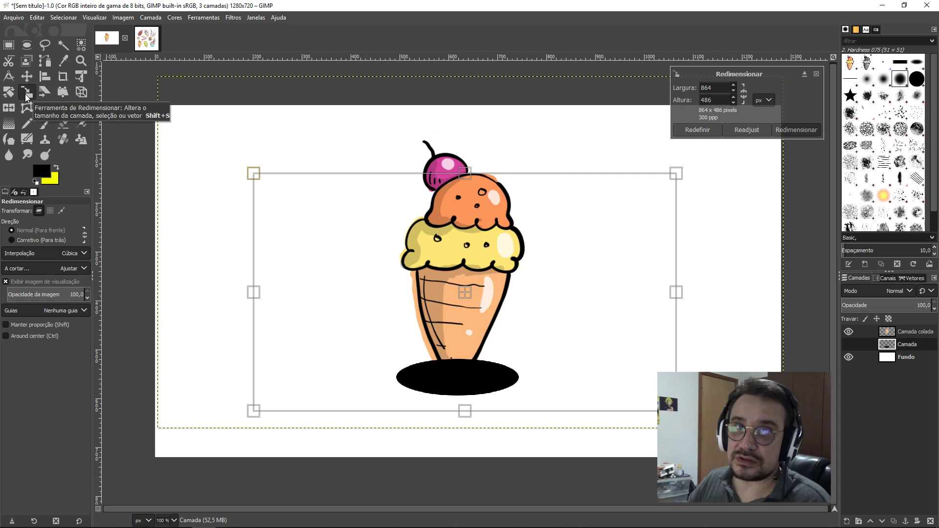
pyautogui.moveTo(474, 301)
pyautogui.mouseDown()
pyautogui.moveTo(488, 171)
pyautogui.moveTo(476, 305)
pyautogui.mouseUp()
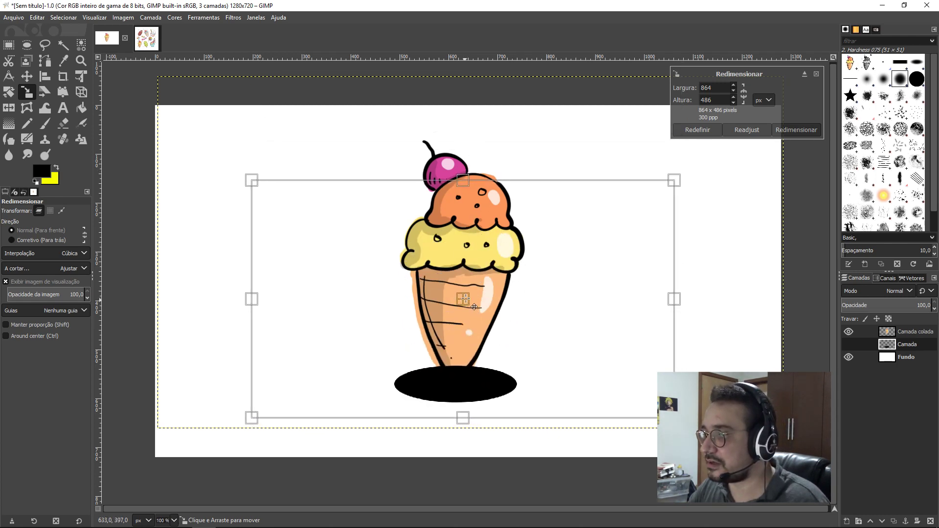
pyautogui.click(794, 130)
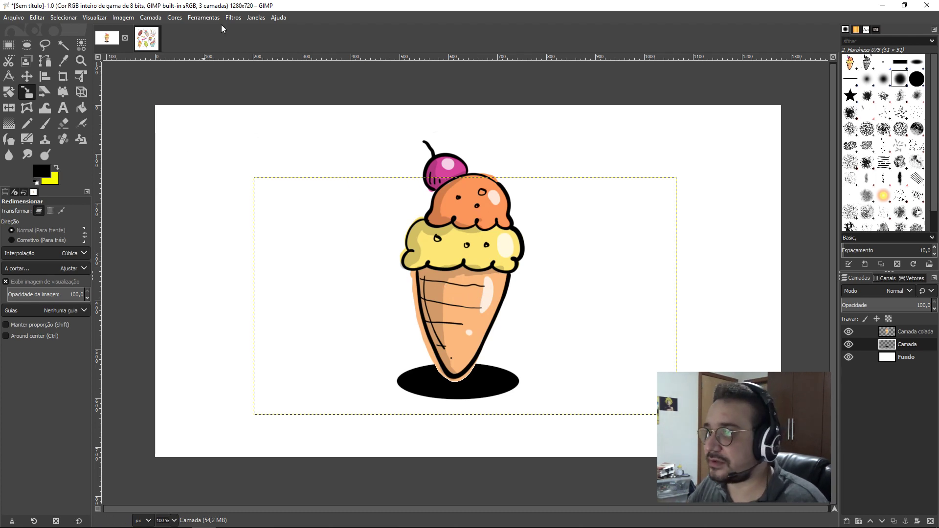
# Step: Apply a Gaussian blur to the black ellipse with both sizes set to 9,50
pyautogui.click(234, 17)
pyautogui.moveTo(291, 84)
pyautogui.click(403, 84)
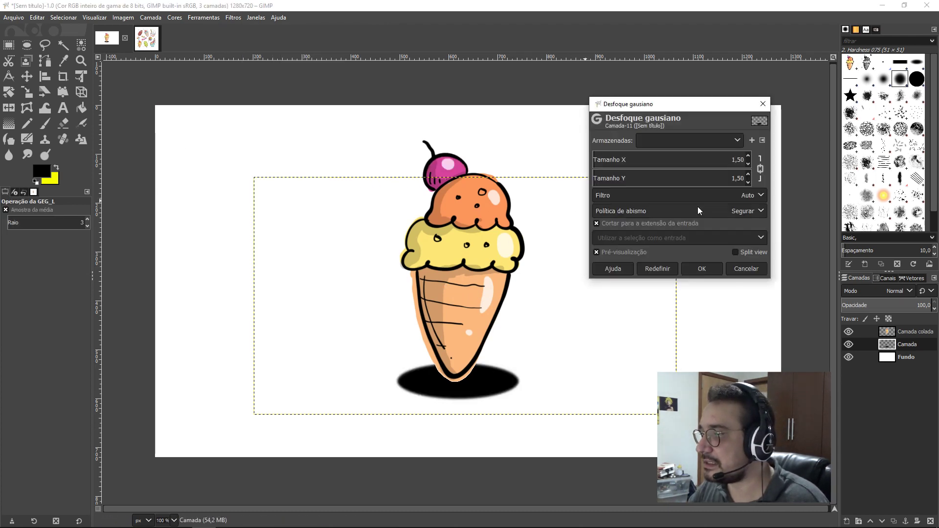
pyautogui.scroll(8, 748, 160)
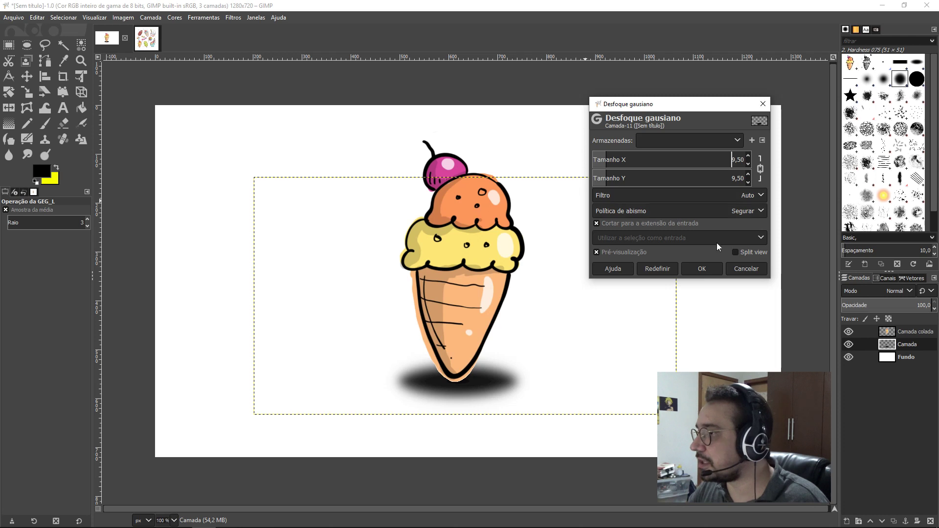
pyautogui.click(702, 268)
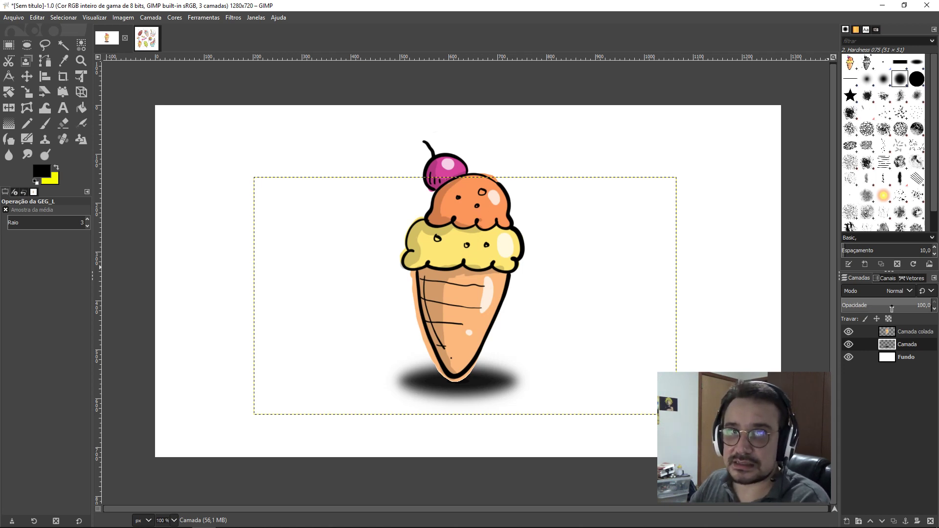
# Step: Lower the opacity of the ellipse shadow layer to about 66,5
pyautogui.moveTo(921, 308); pyautogui.dragTo(612, 304)
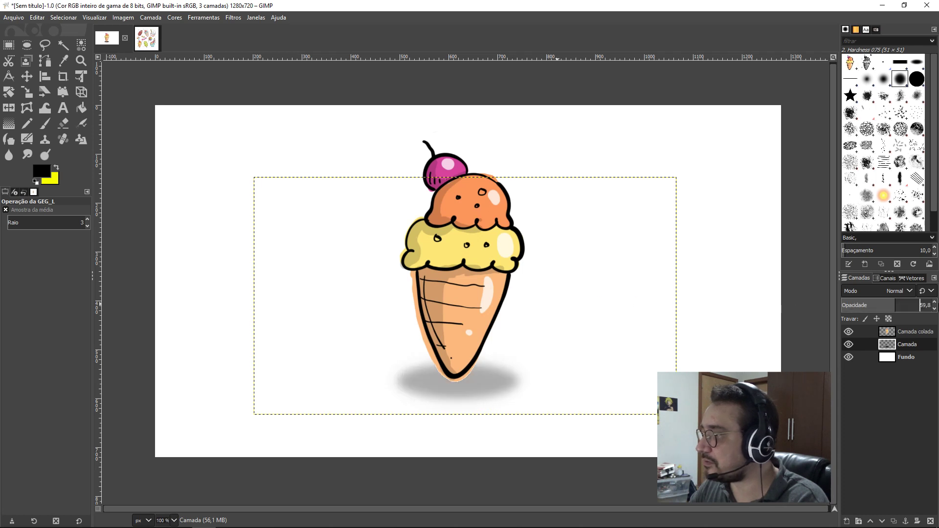
pyautogui.click(895, 304)
pyautogui.moveTo(897, 305); pyautogui.dragTo(903, 306)
pyautogui.moveTo(920, 306); pyautogui.dragTo(901, 306)
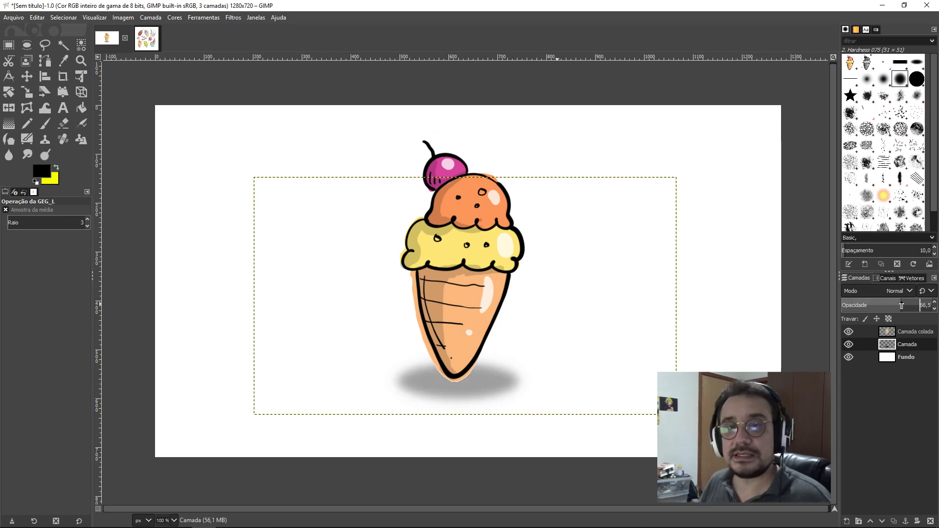